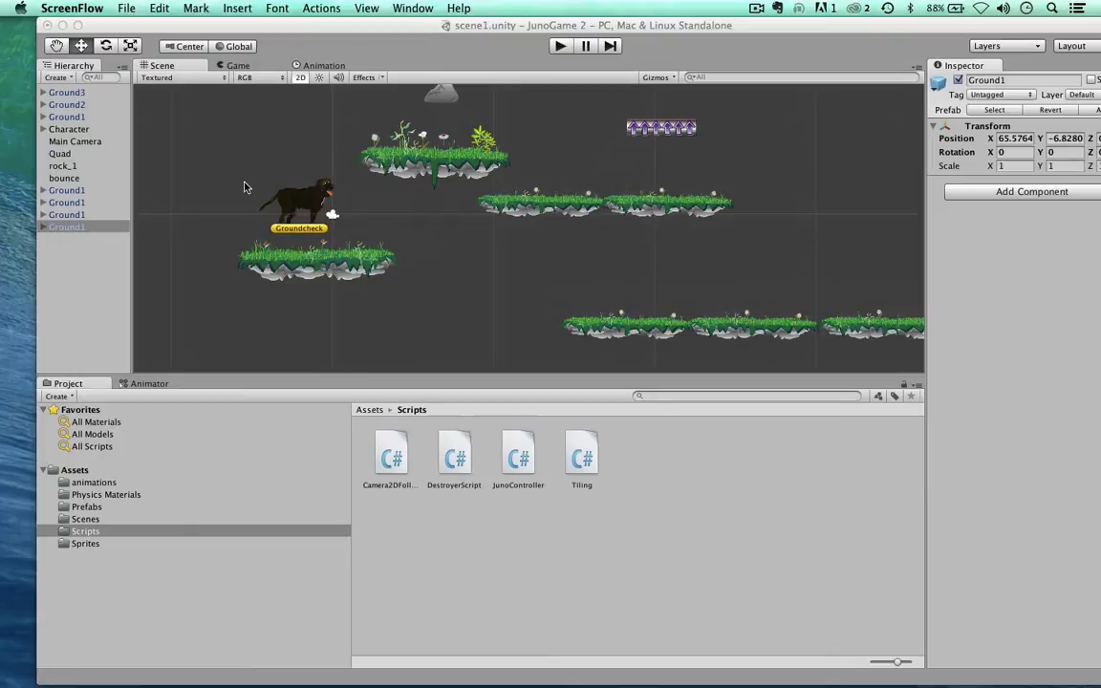
- Run the game and test walking the dog both ways and jumping on the starting platform
click(560, 46)
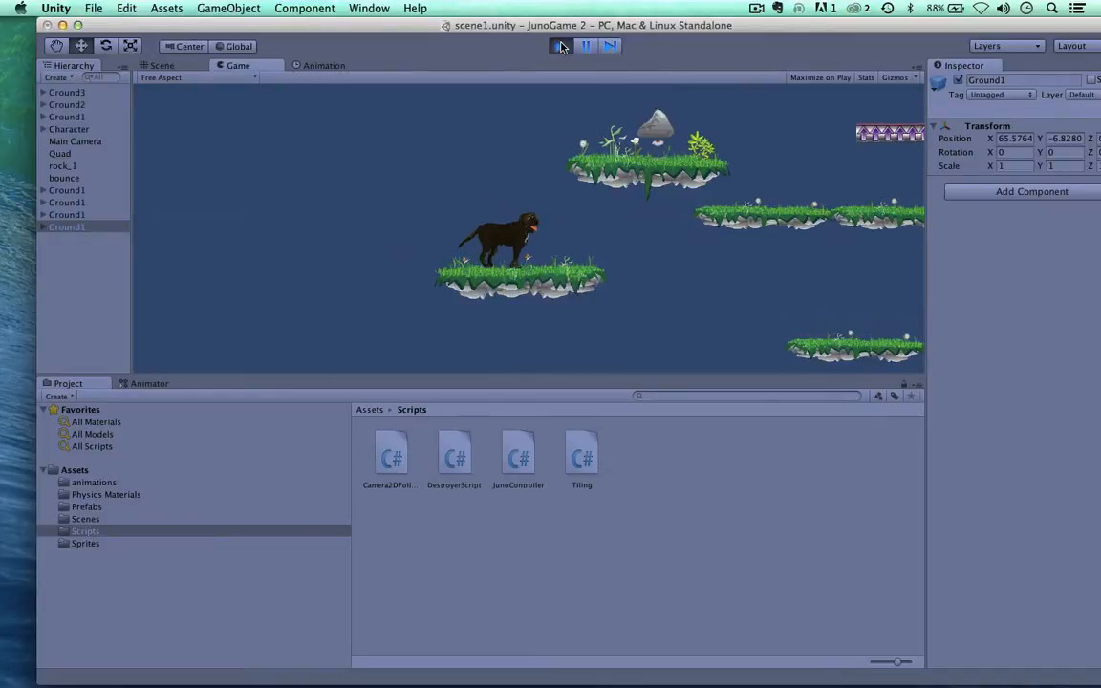
key(Right)
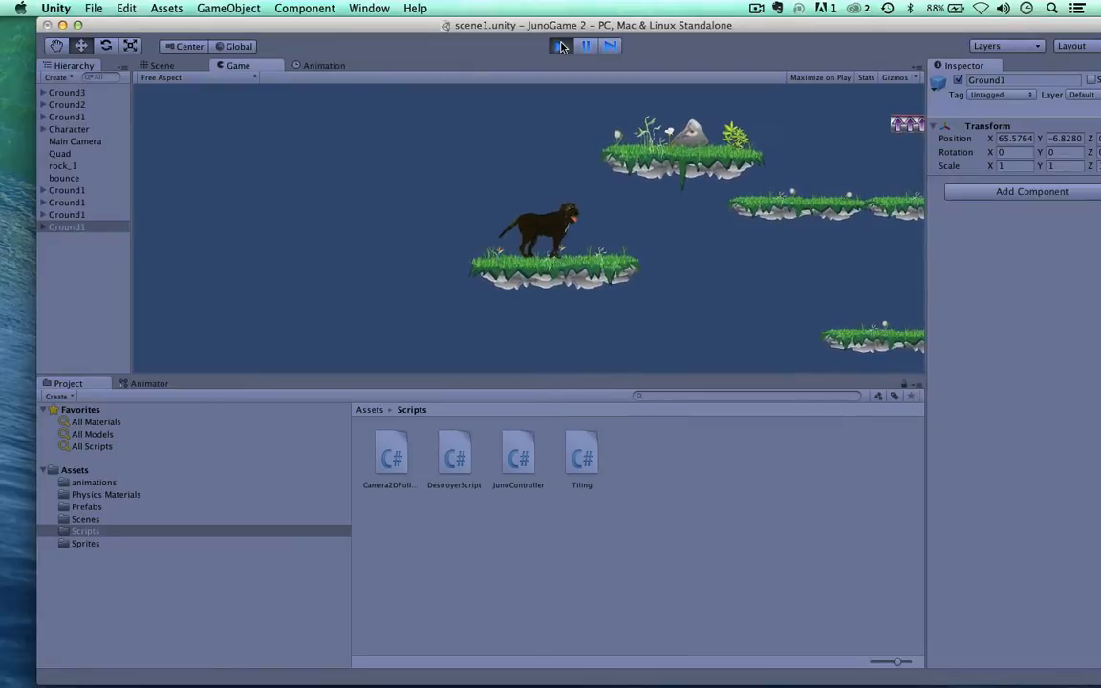
key(Left)
key(Right)
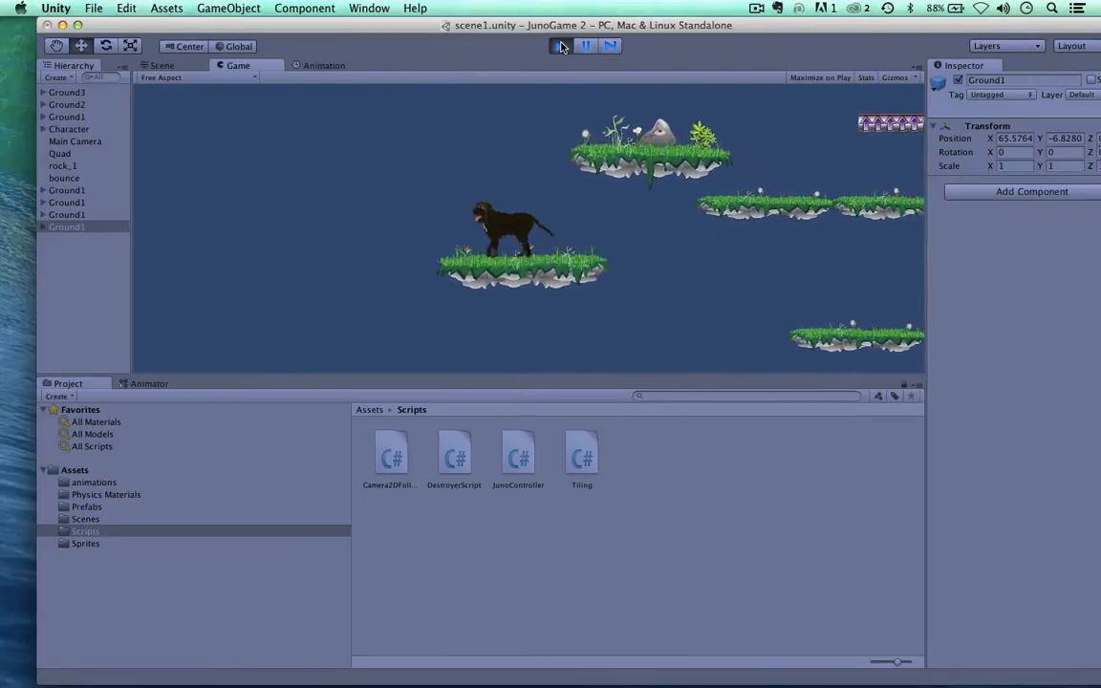
key(space)
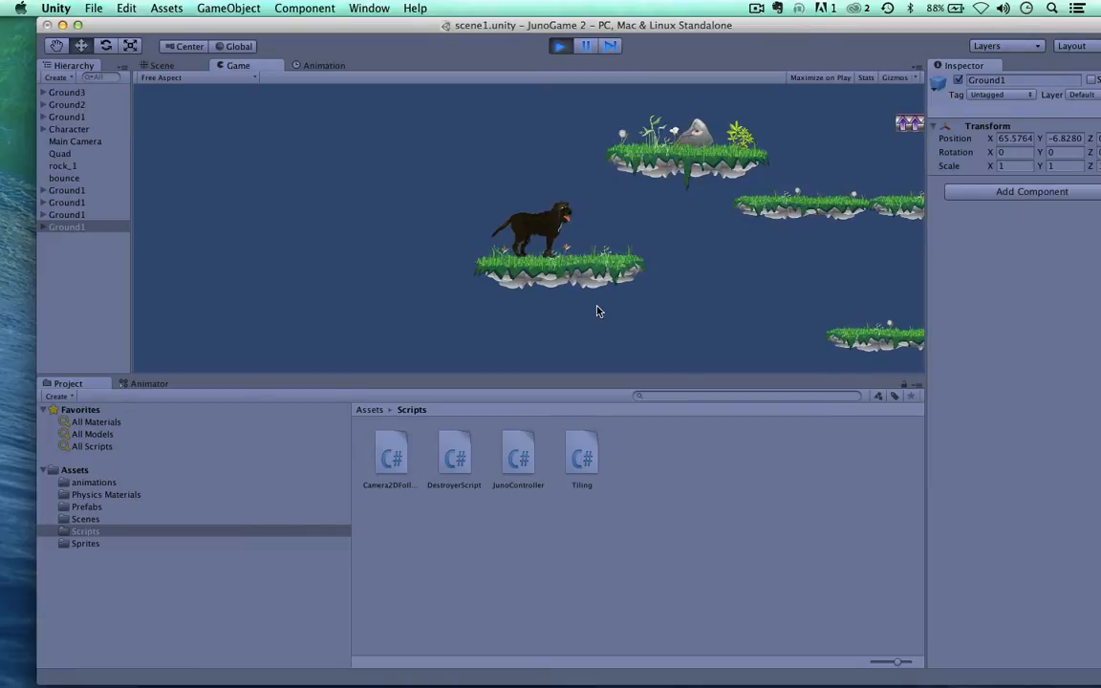
- Test jumping the dog to the upper platform and pushing the rock off its edge, and stop the game
key(Left)
key(space)
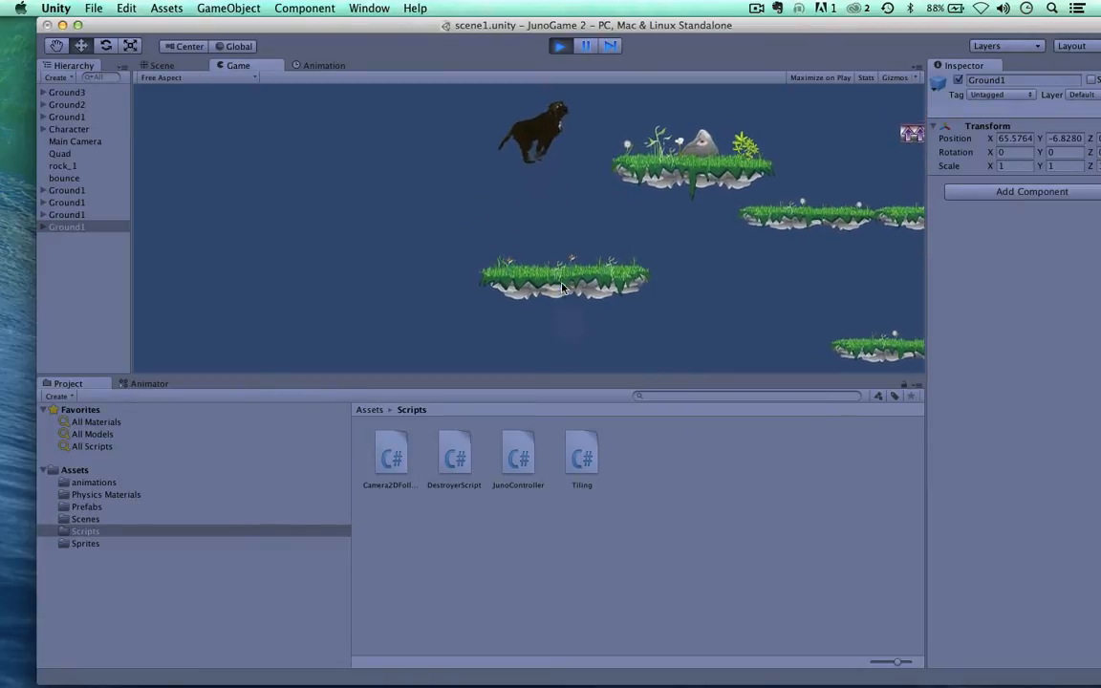
key(Right)
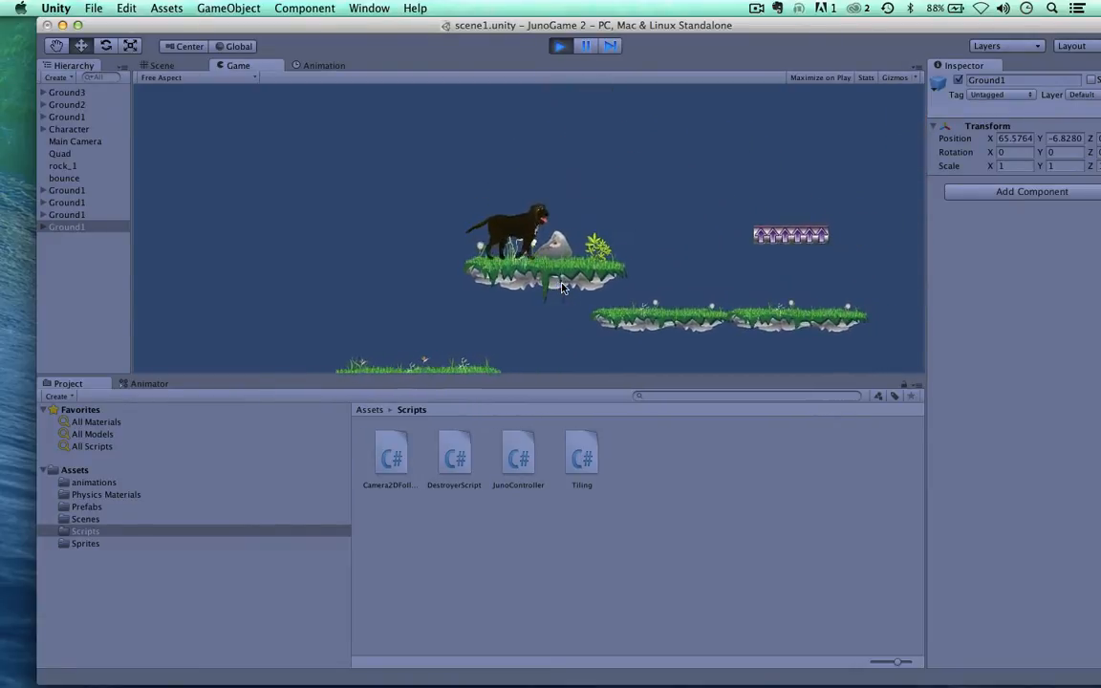
key(Right)
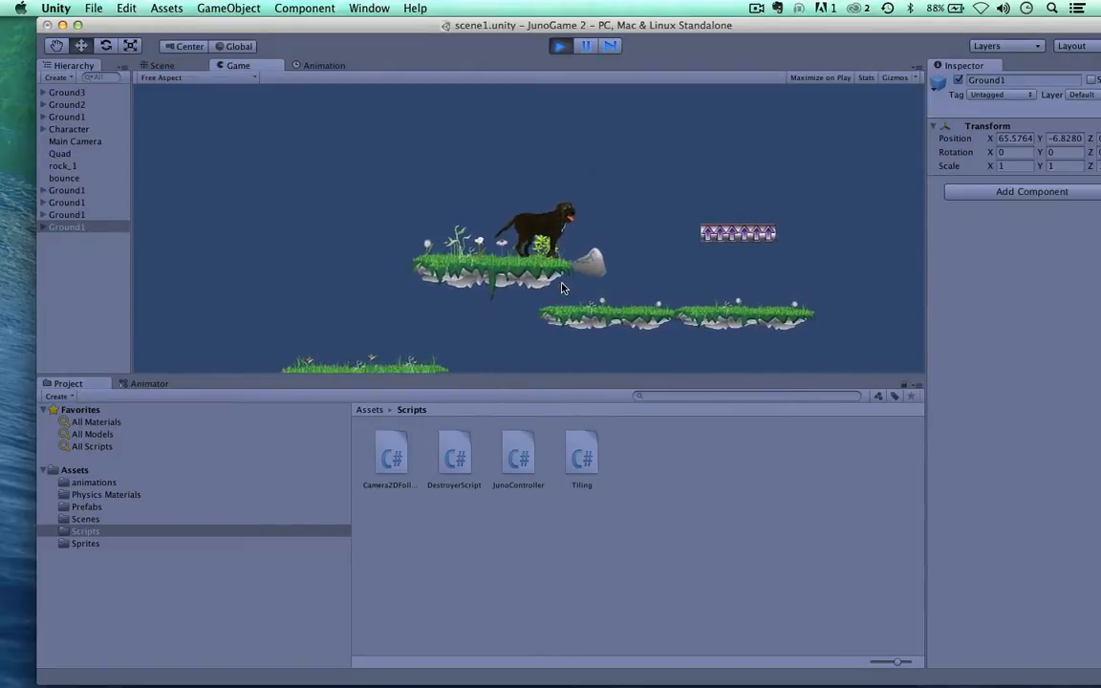
key(Left)
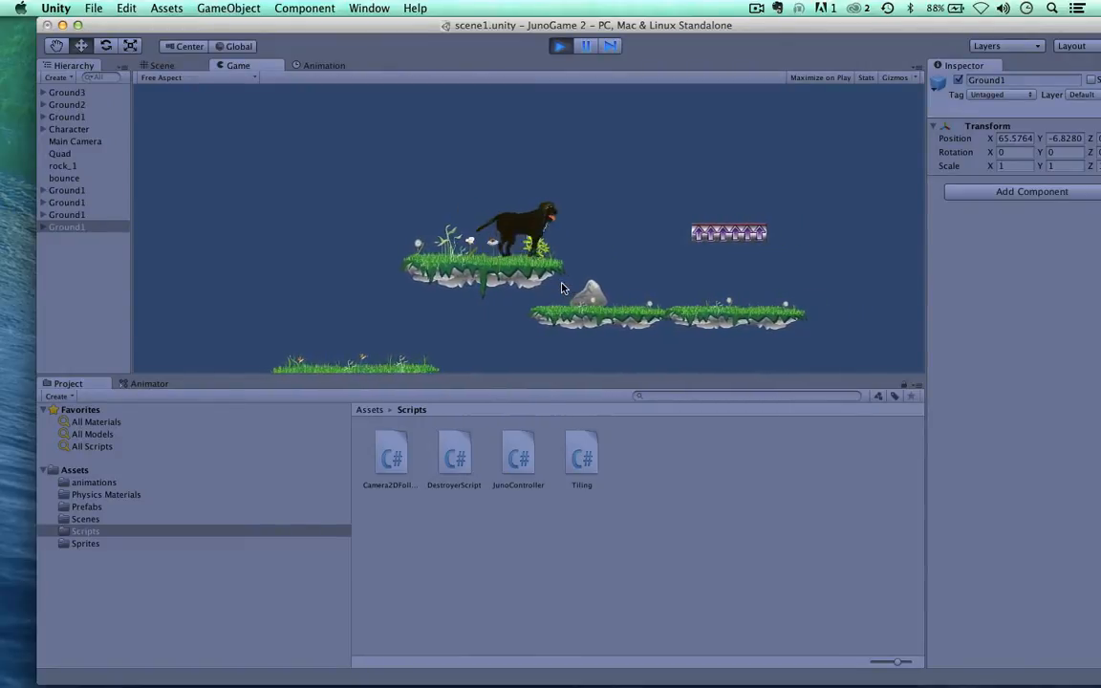
key(Right)
key(space)
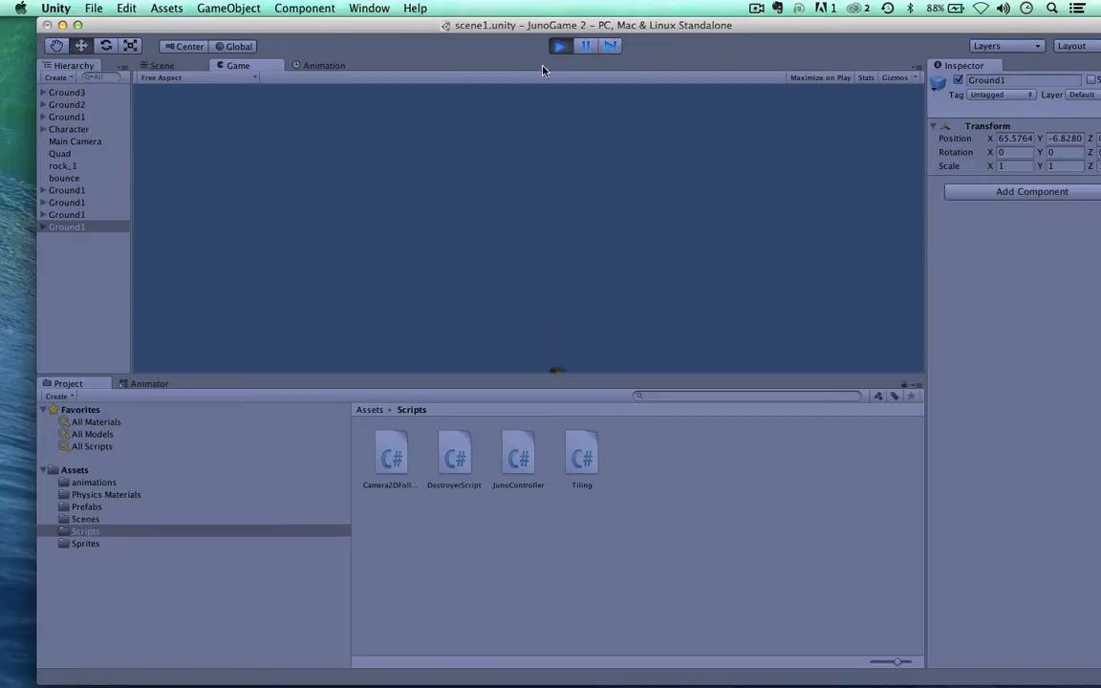
click(558, 46)
key(Left)
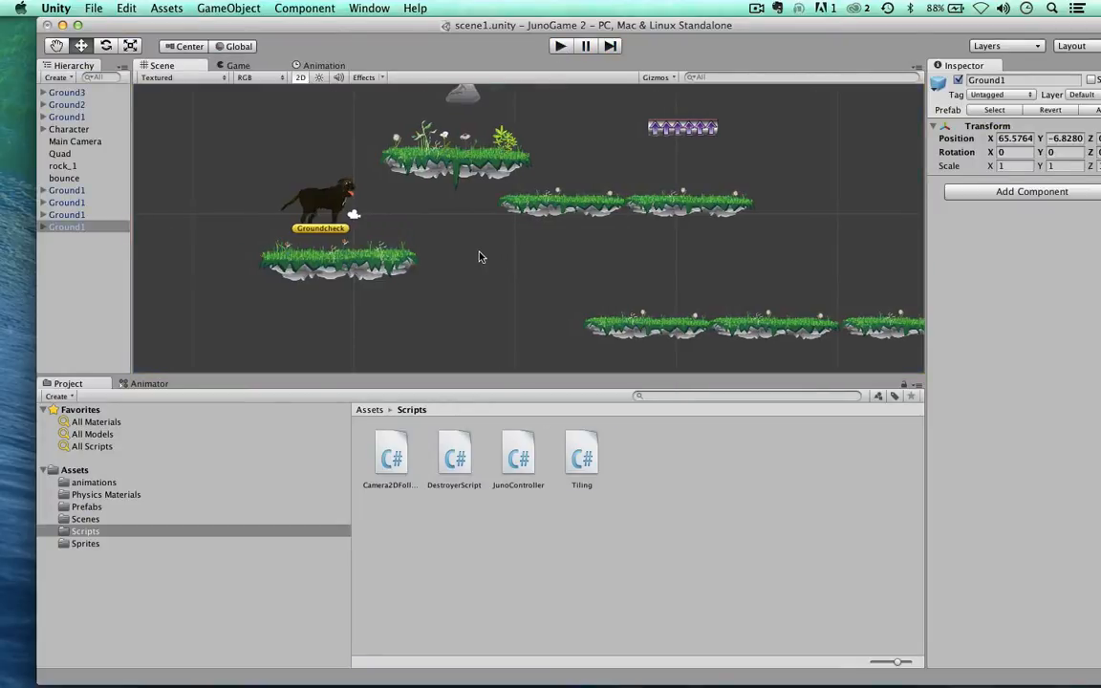
- Show the Sprites folder's contents and move the Unity window to uncover the Finder window behind it
scroll(461, 214, down, 10)
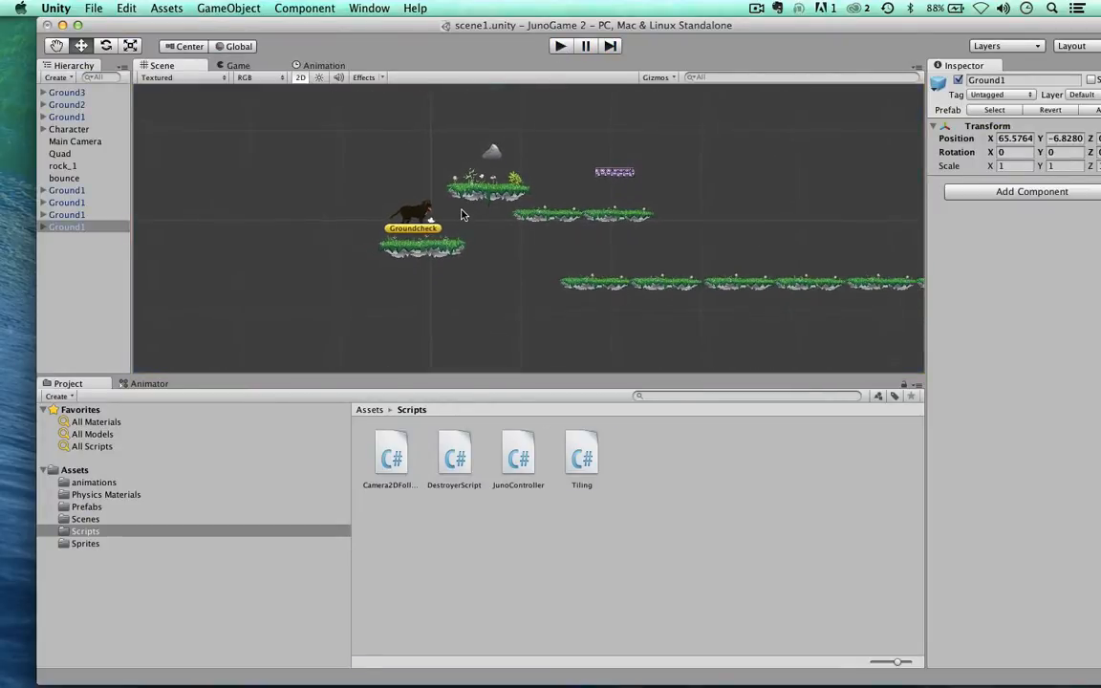
scroll(460, 214, down, 5)
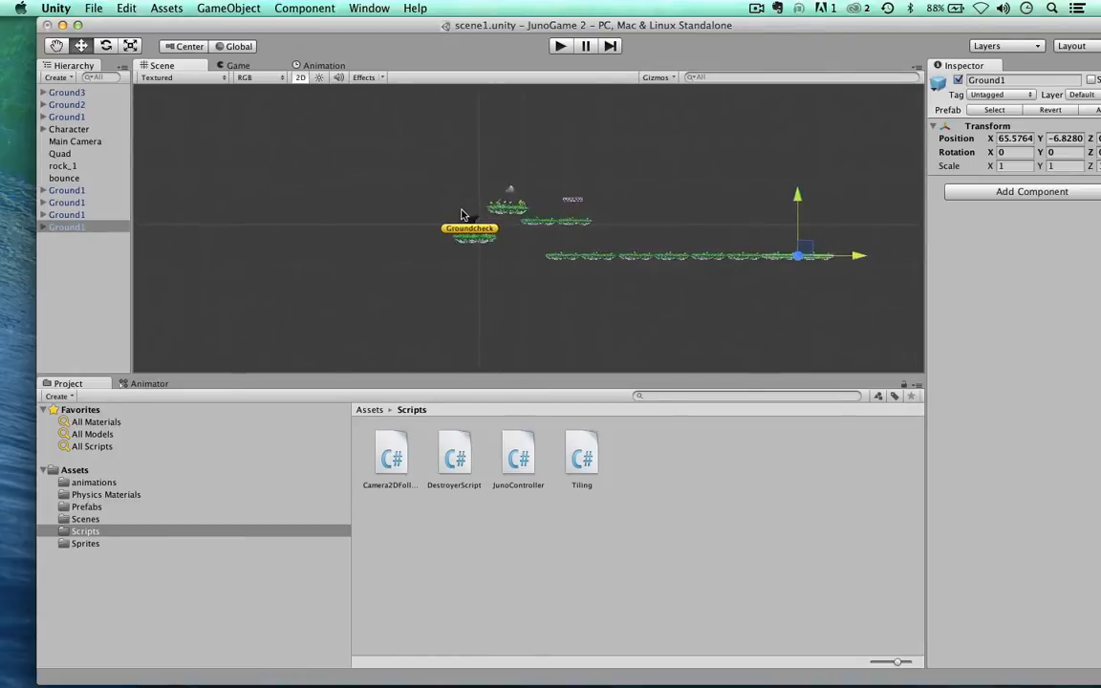
scroll(461, 214, up, 3)
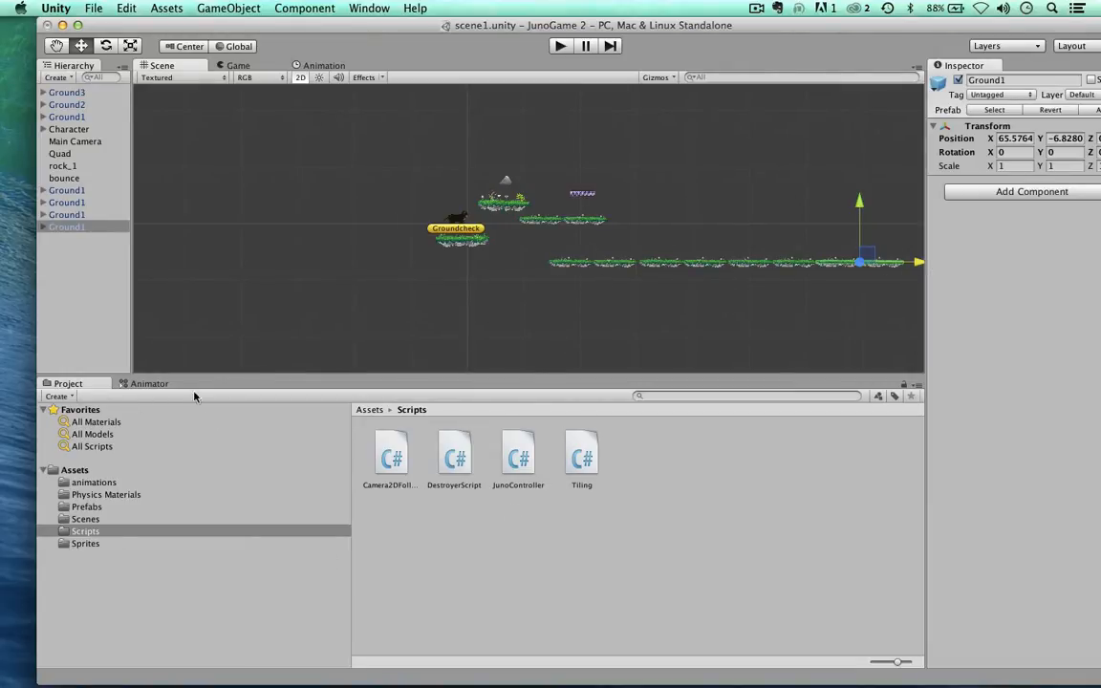
click(77, 544)
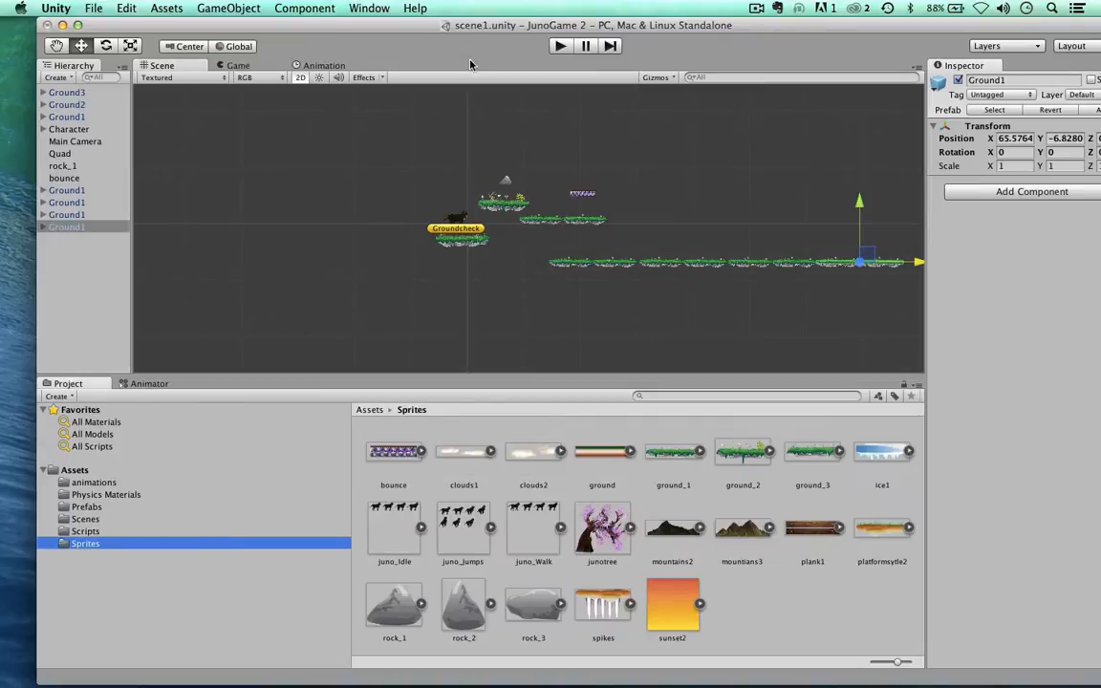
drag(404, 27, 376, 48)
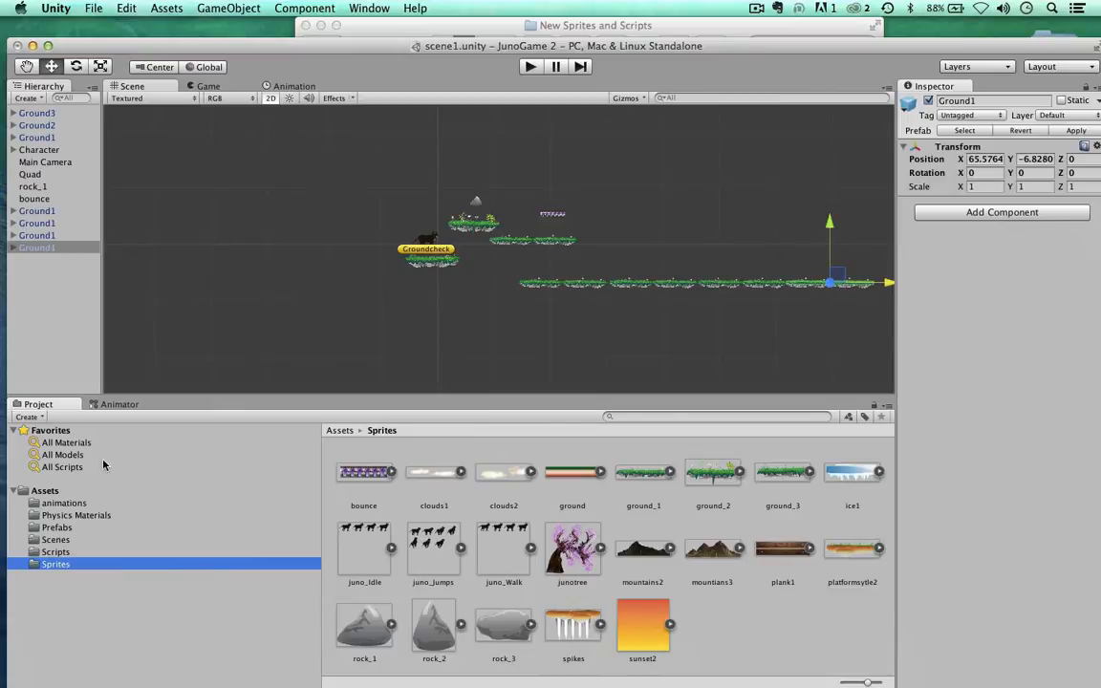
- Switch to Finder and preview the images in the New Sprites folder one by one, from clouds1.png to sunset2.png
click(388, 25)
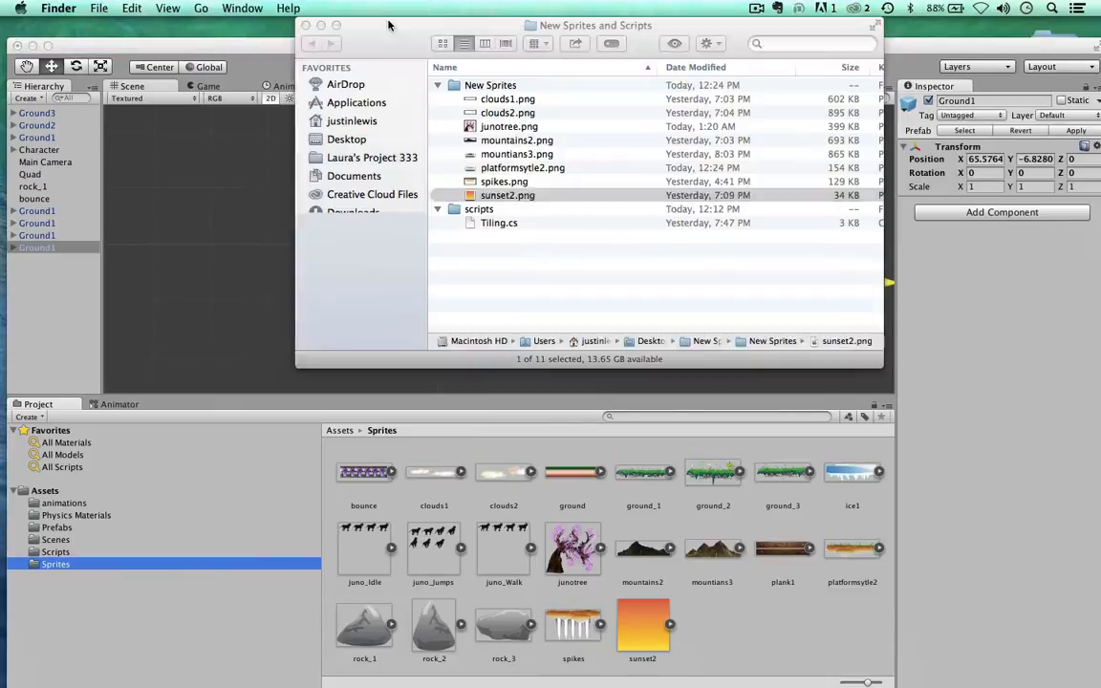
click(473, 100)
key(space)
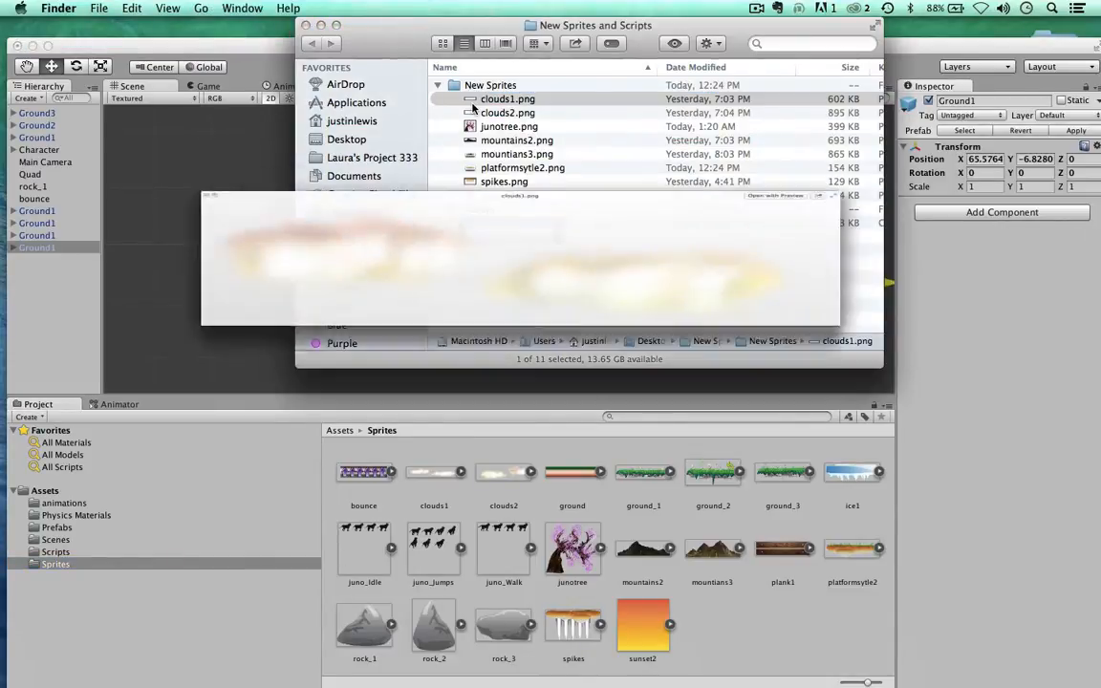
key(Down)
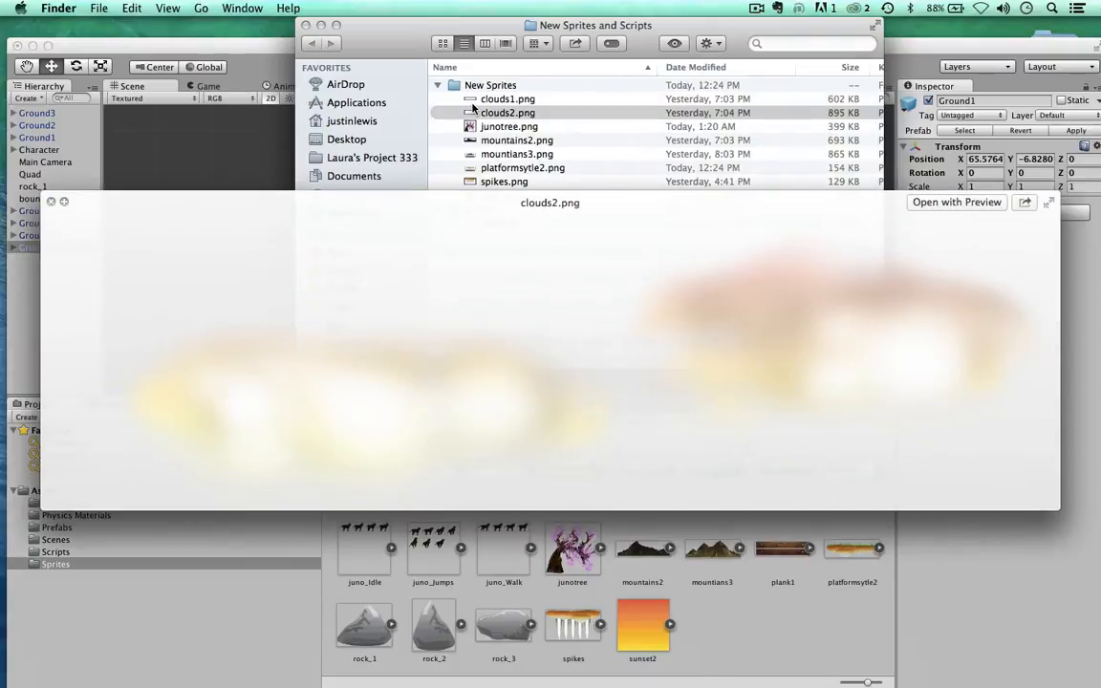
key(Down)
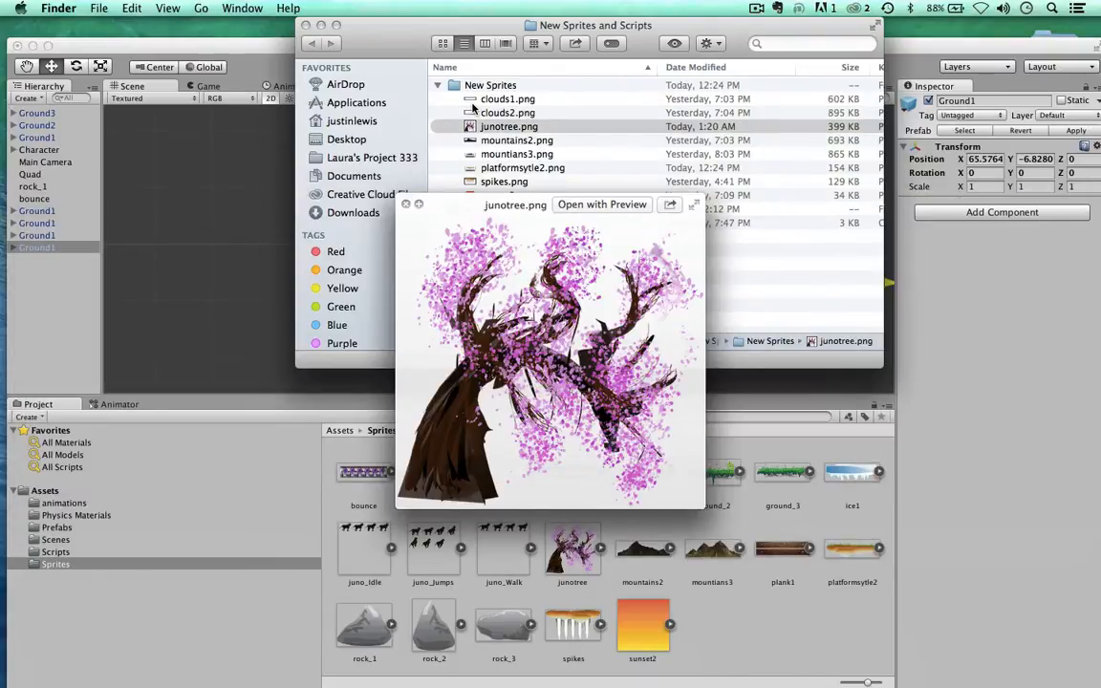
key(Down)
key(Down)
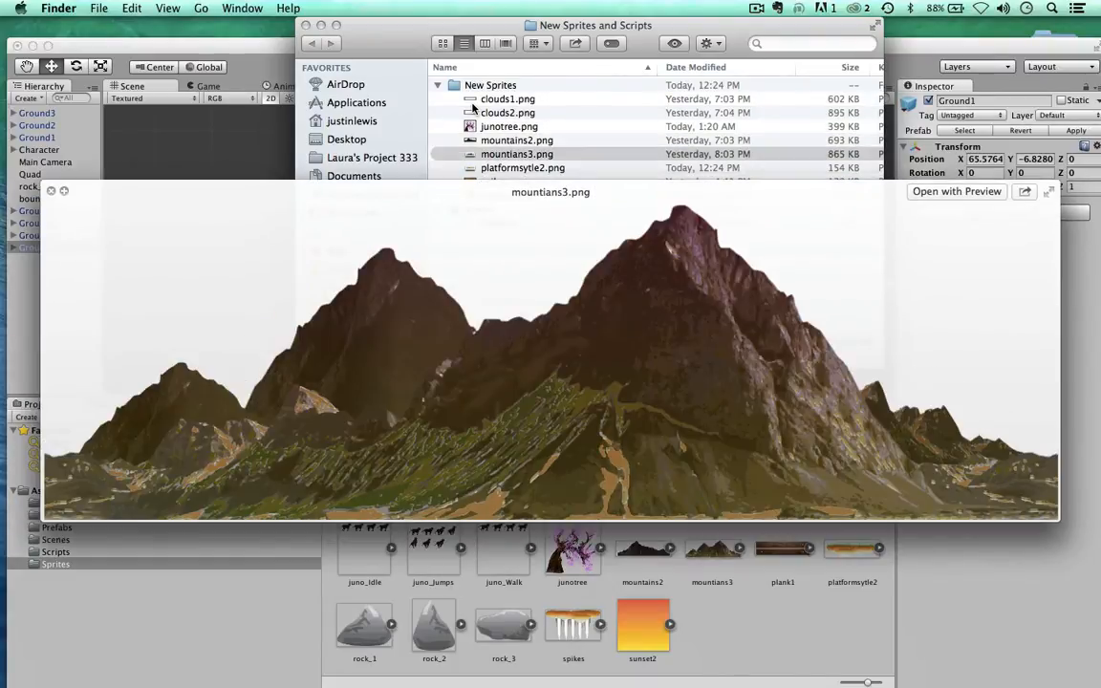
key(Down)
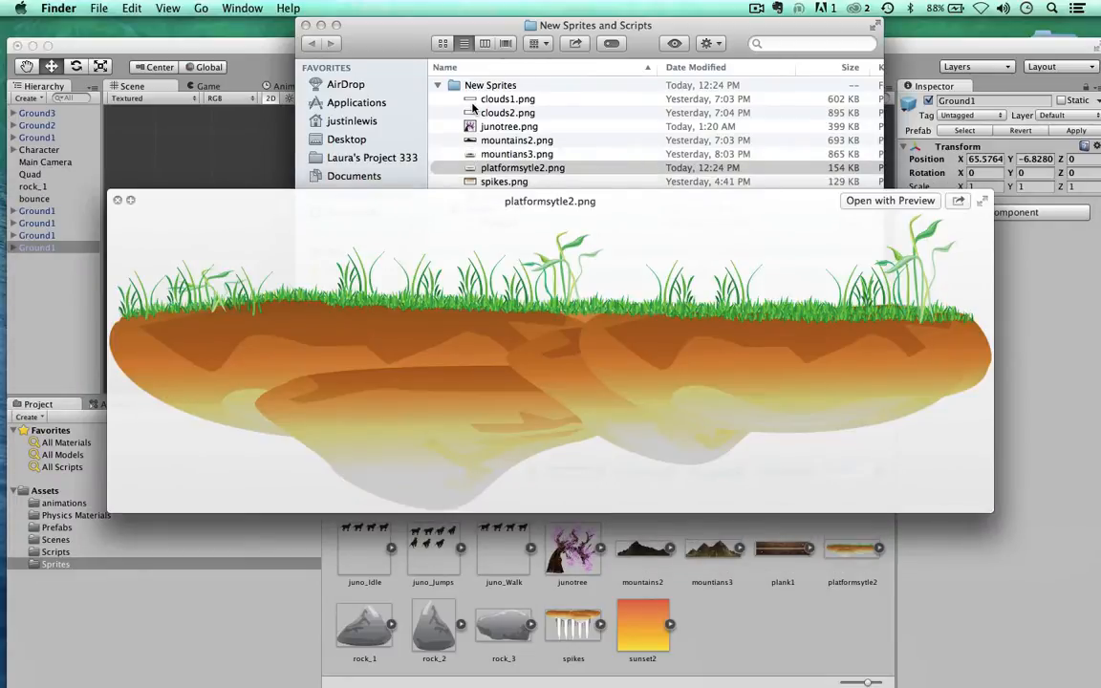
key(Down)
key(Down)
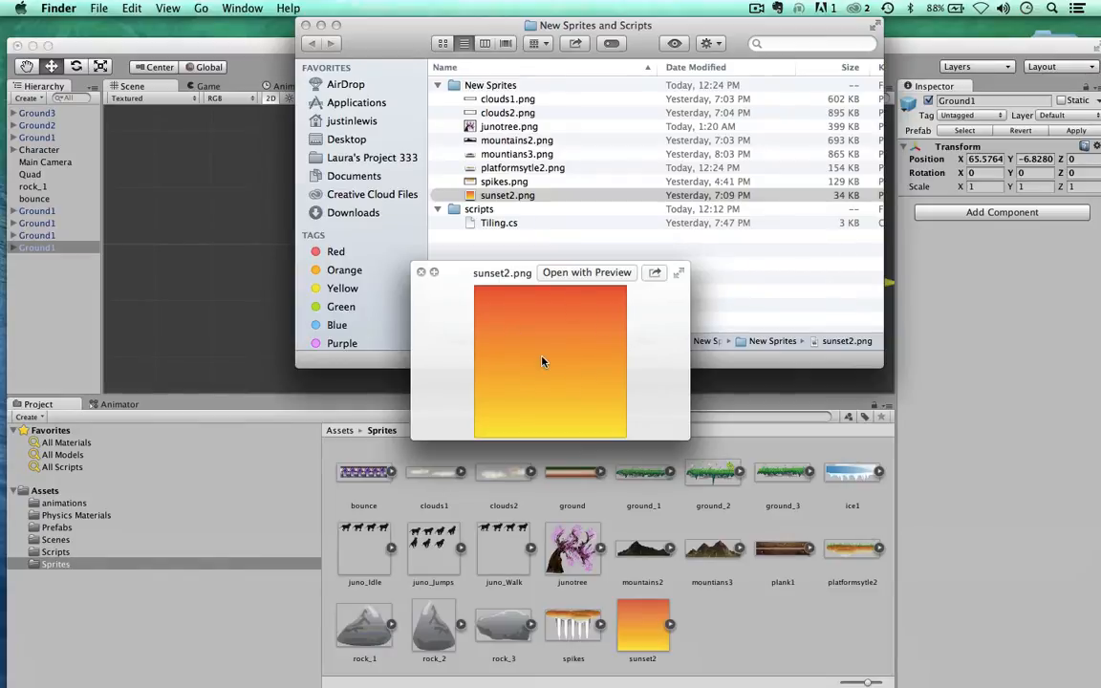
- Preview the Tiling.cs file in the scripts folder, close the preview and deselect the file
click(448, 235)
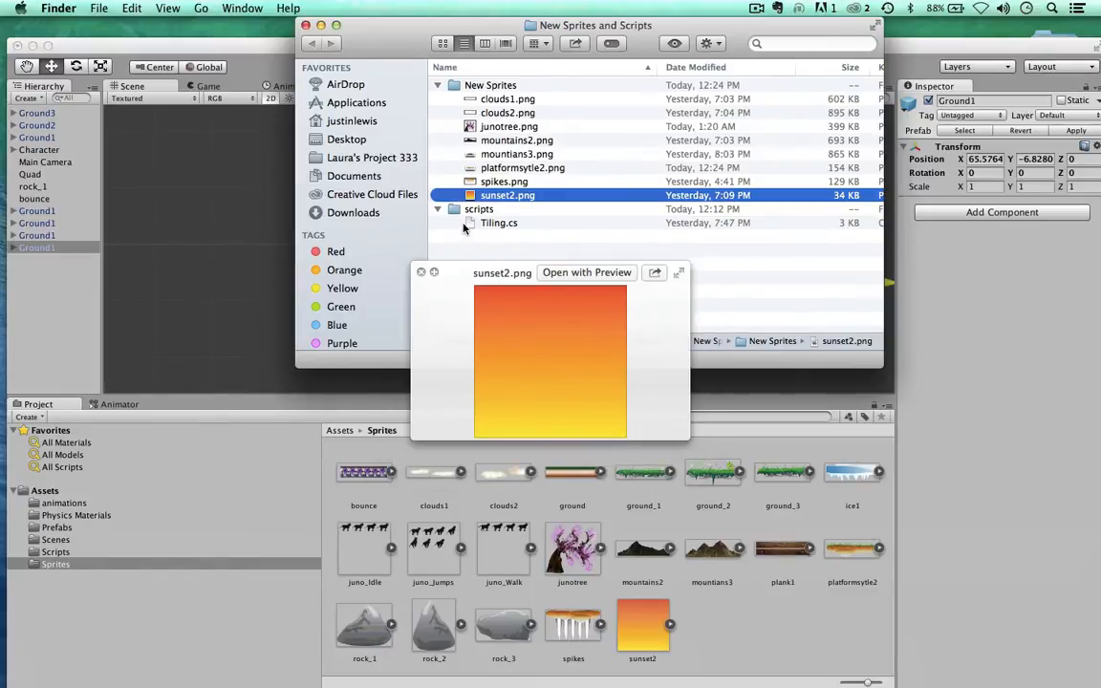
click(464, 225)
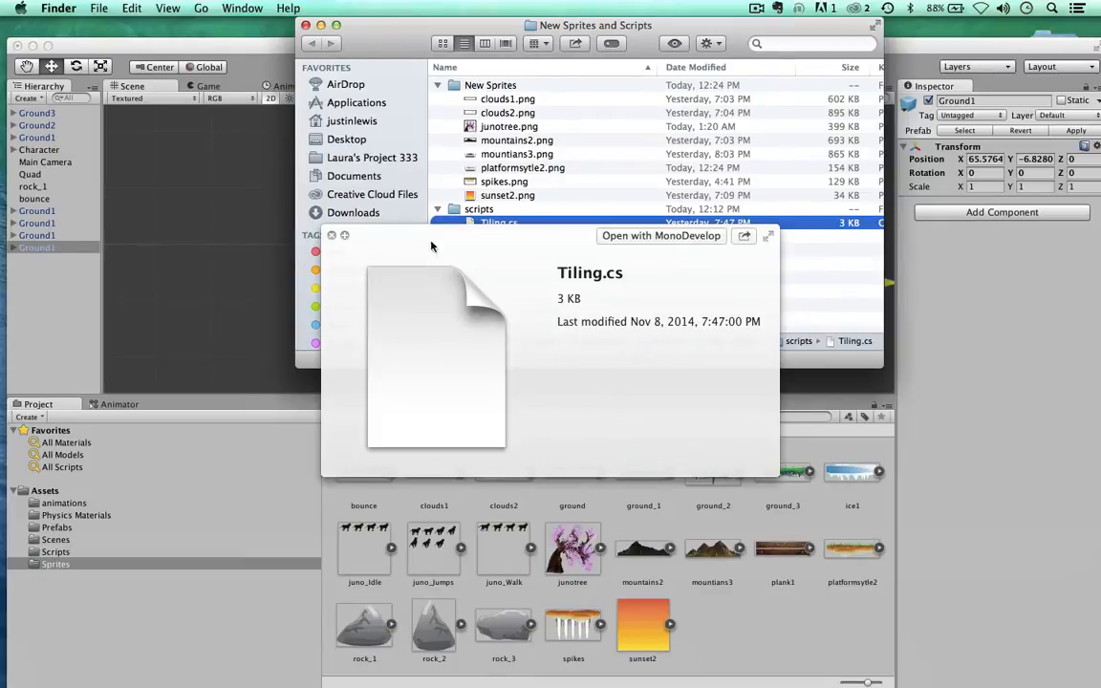
key(space)
click(449, 265)
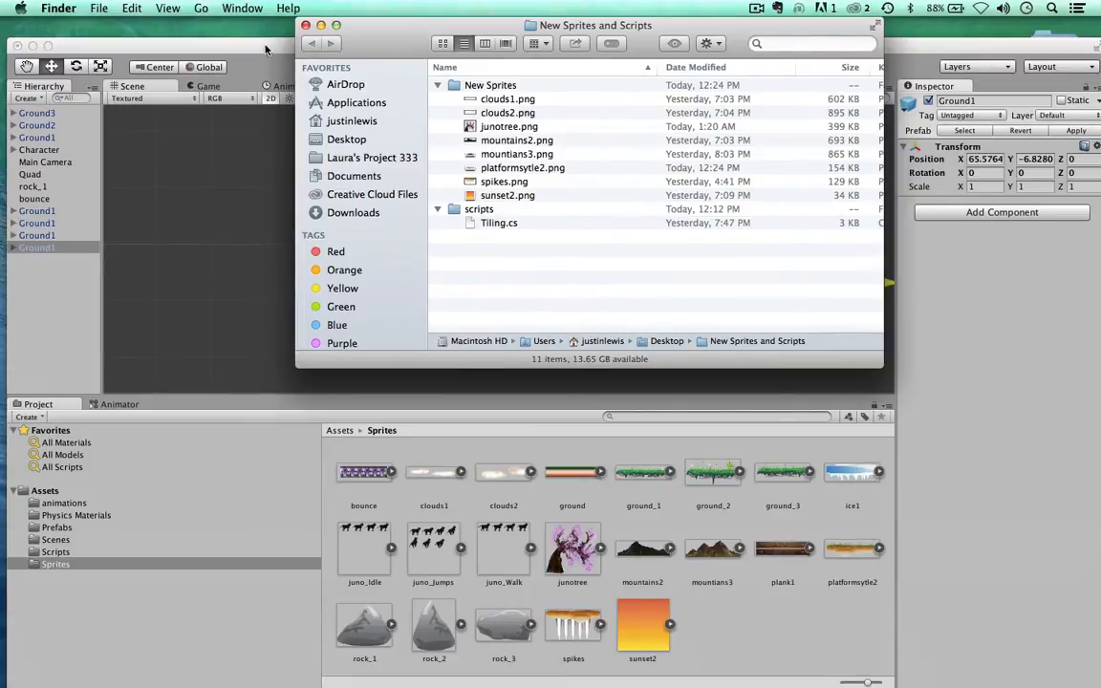
- Return to Unity and check the contents of the project's Scripts and Sprites folders
drag(239, 45, 241, 25)
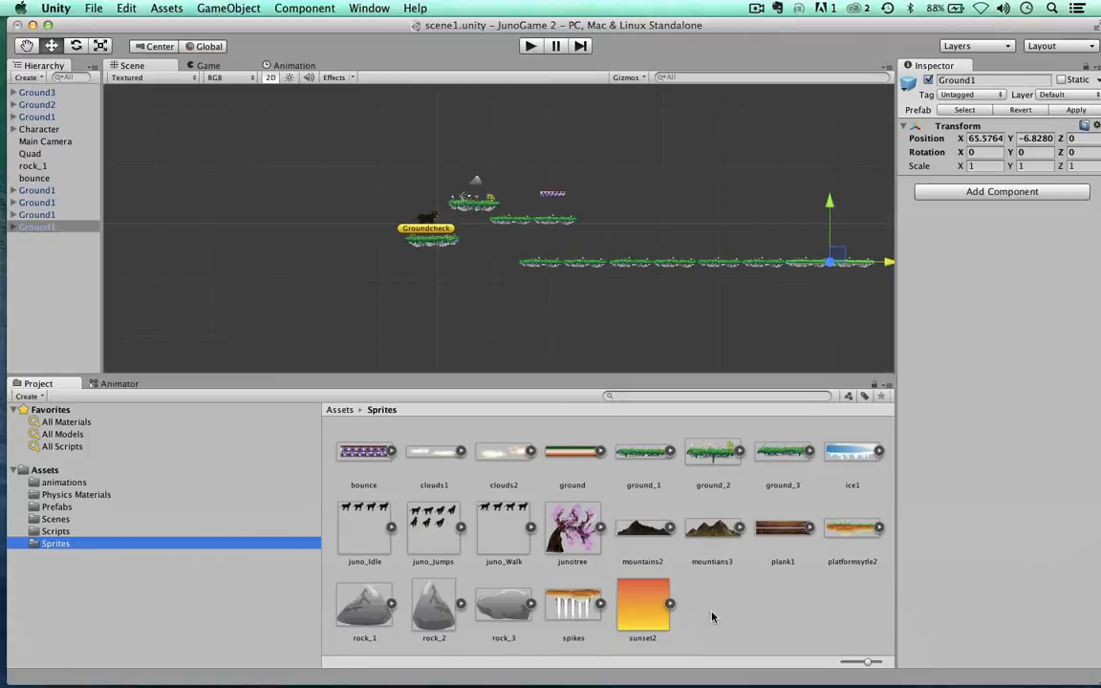
click(772, 624)
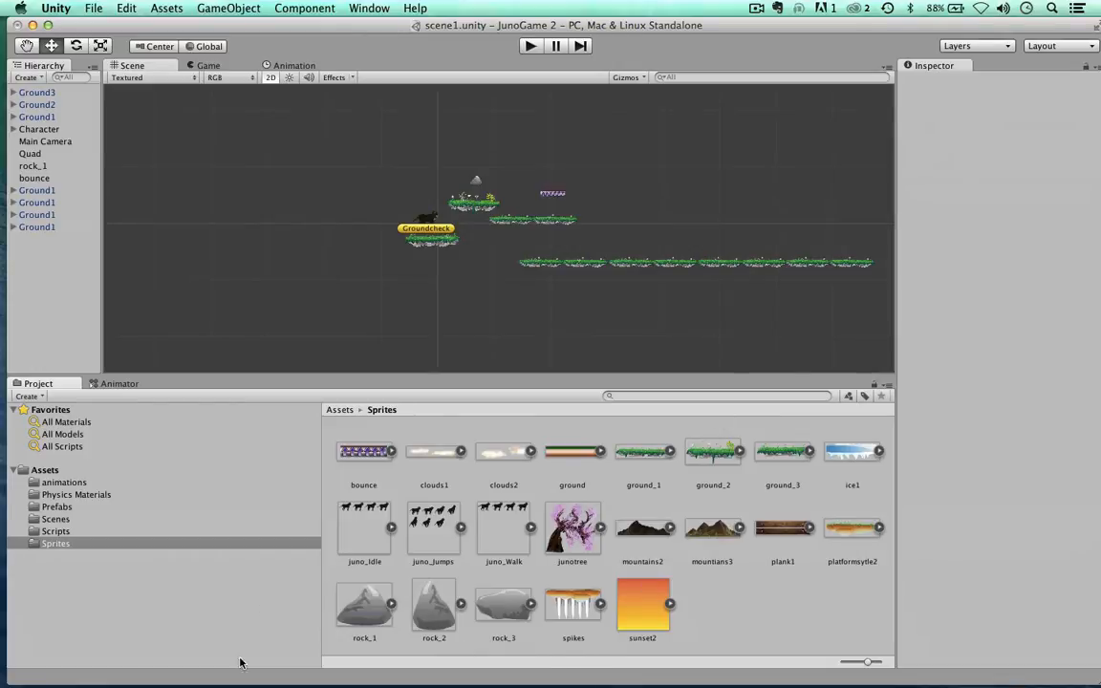
click(29, 531)
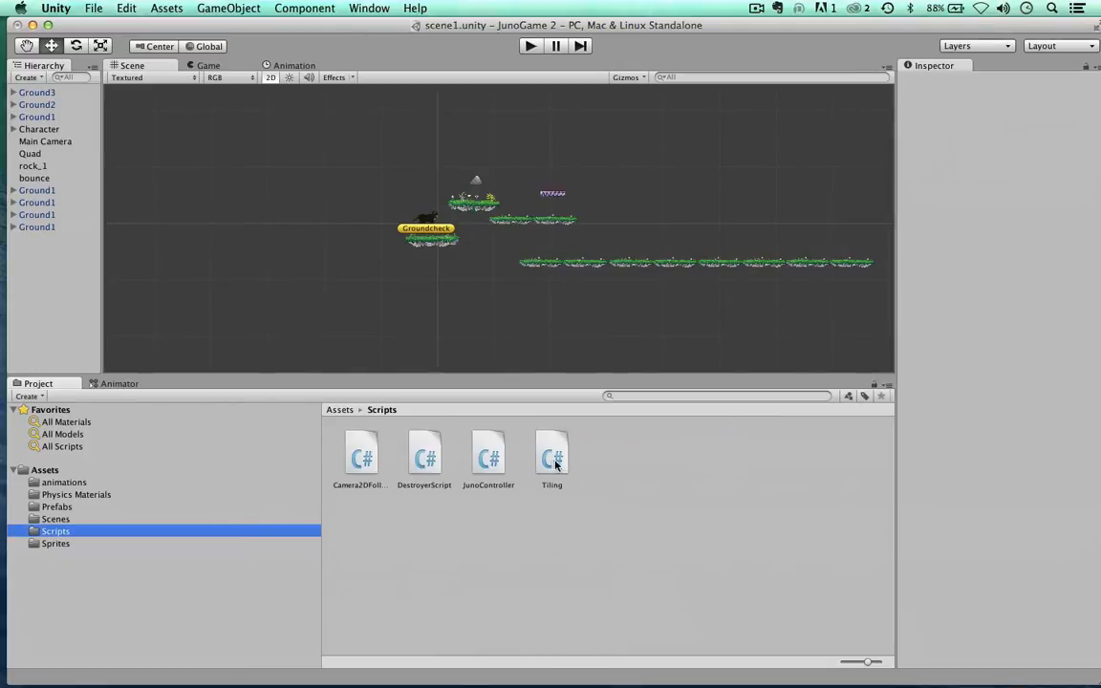
click(52, 543)
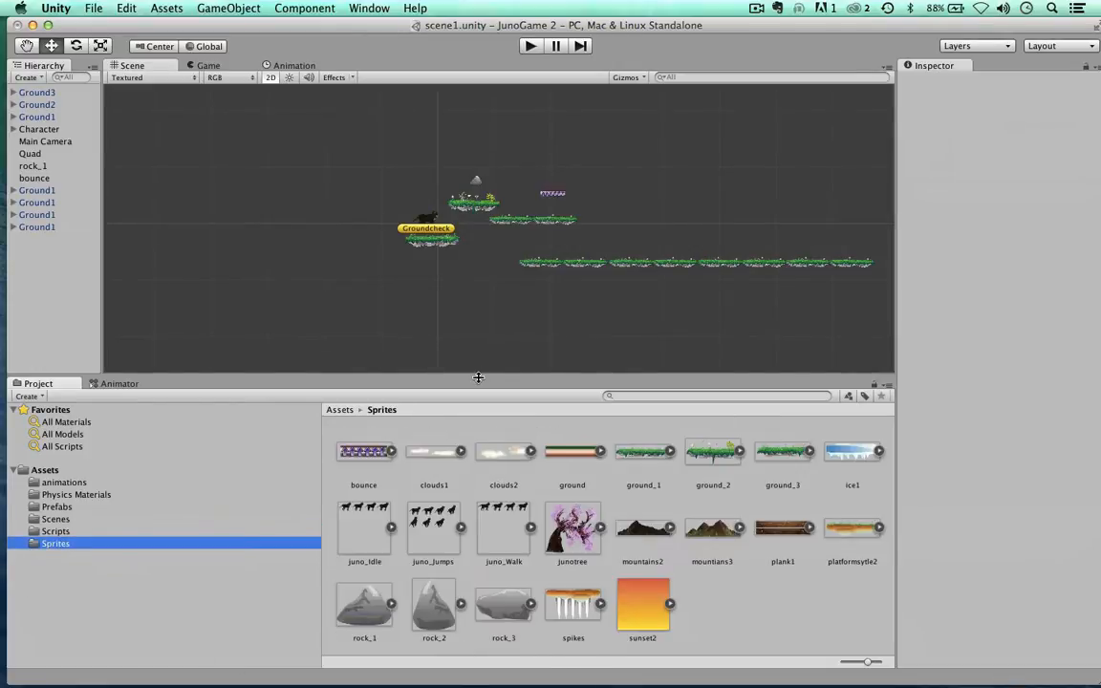
- Place the sunset2 sprite in the scene and set its position to X 0 and Y 0
scroll(488, 268, up, 3)
scroll(487, 268, down, 3)
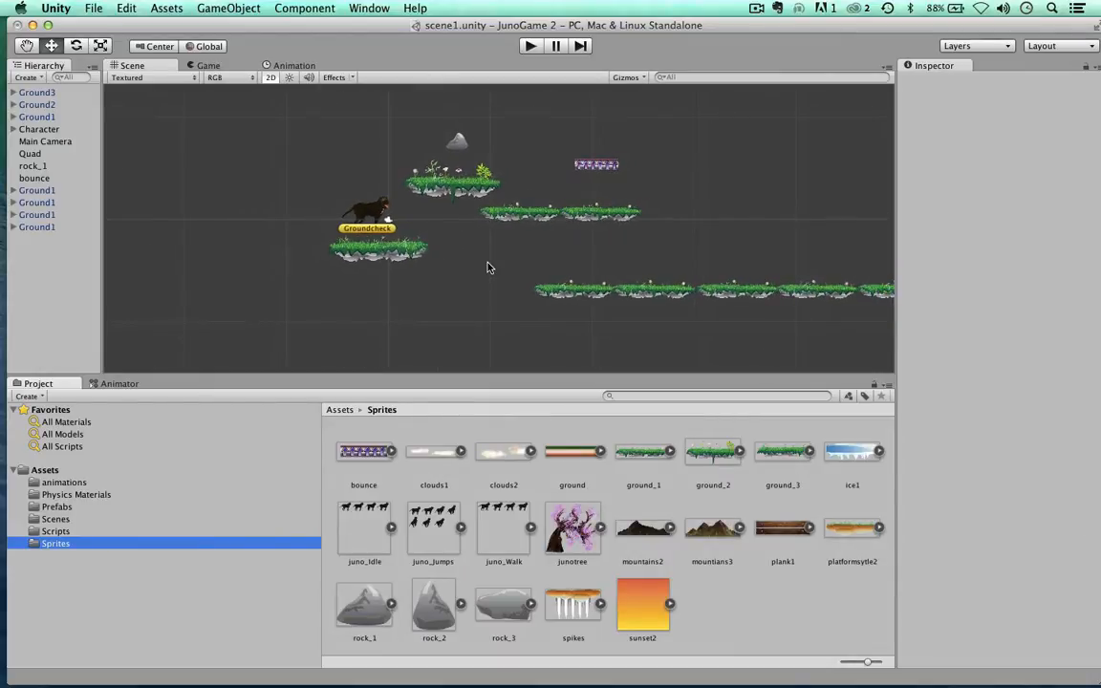
scroll(487, 268, down, 1)
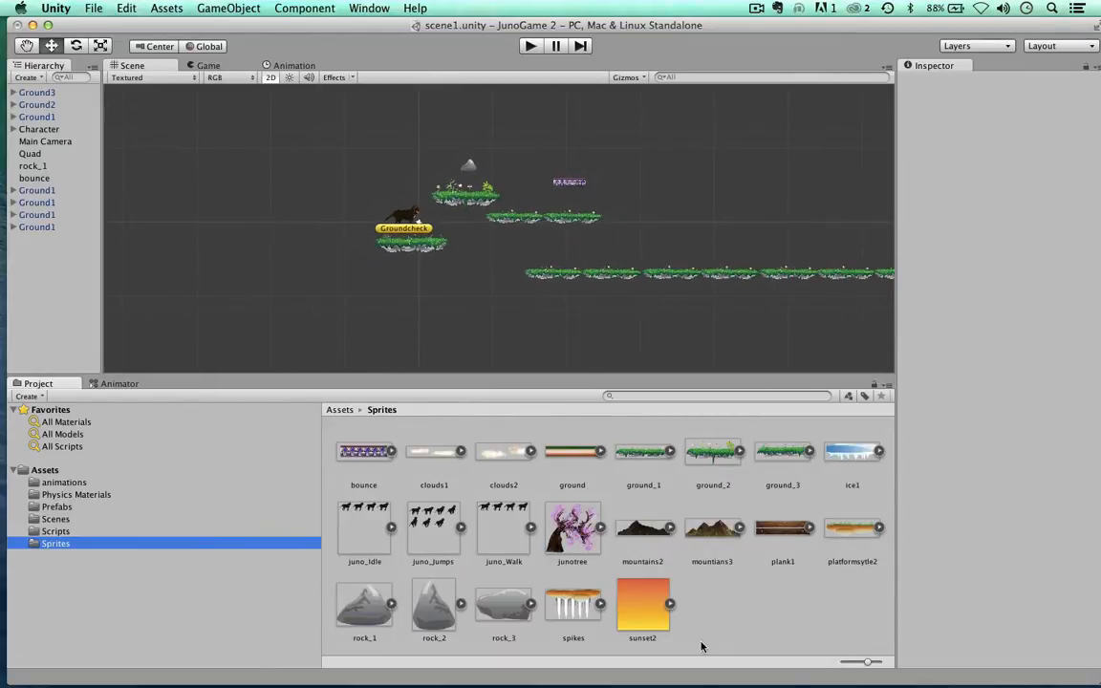
drag(642, 604, 455, 270)
click(984, 123)
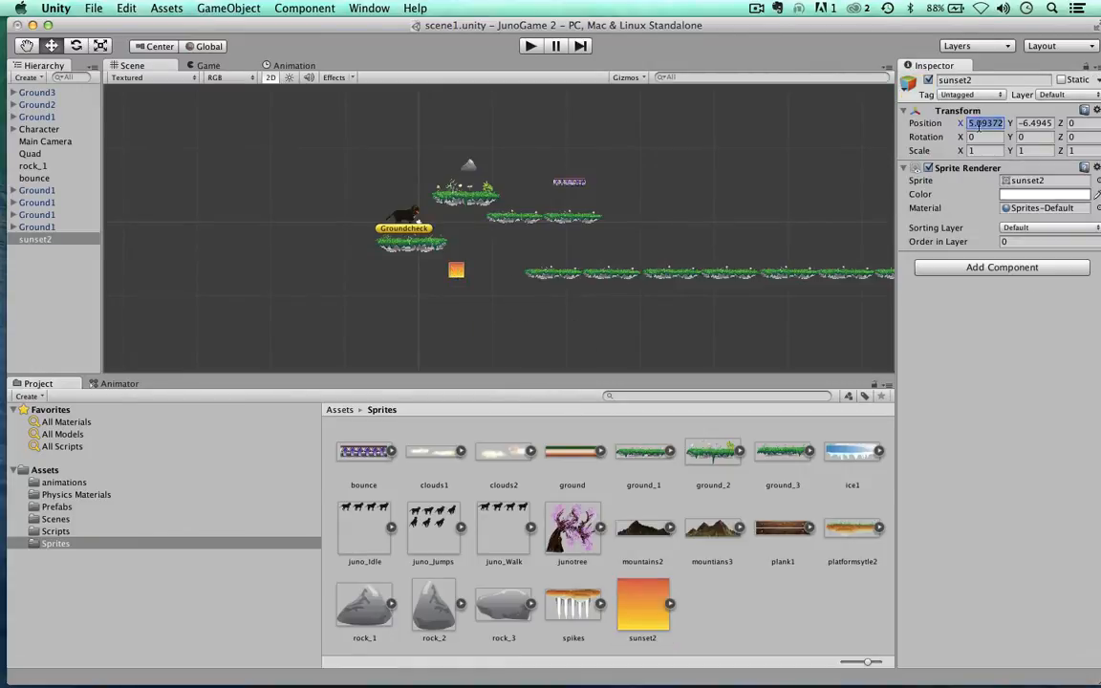
text(0)
click(1048, 122)
text(0)
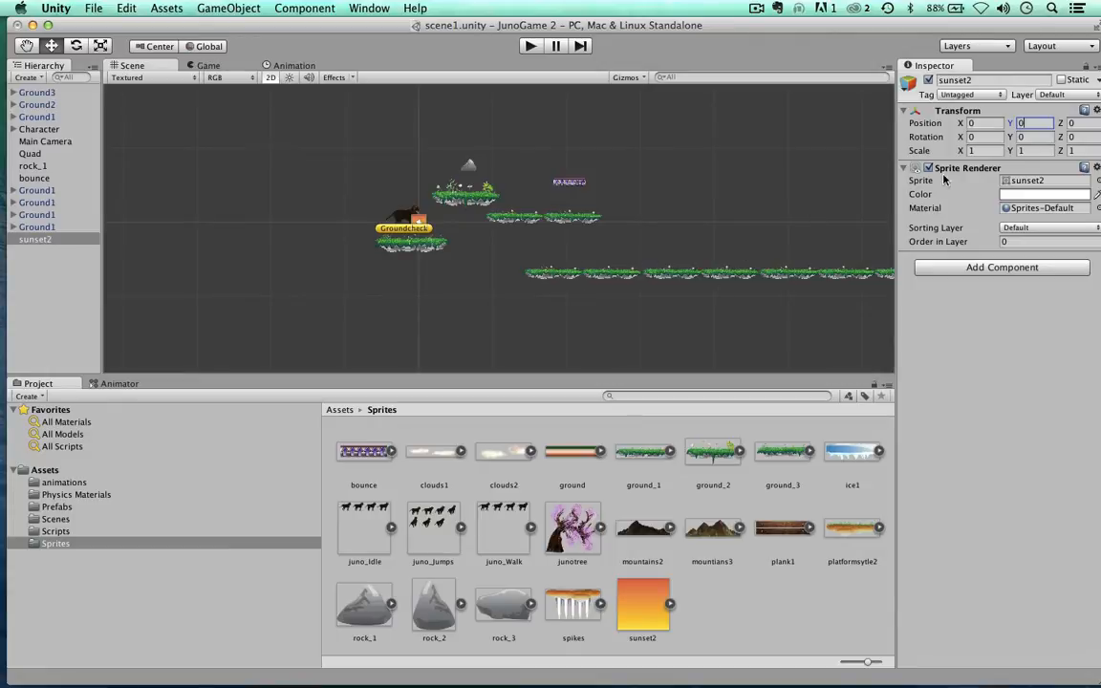
- Set the sunset2 sprite's scale to X 30 and Y 30, and briefly run the game to check the backdrop
drag(980, 153, 919, 125)
text(30)
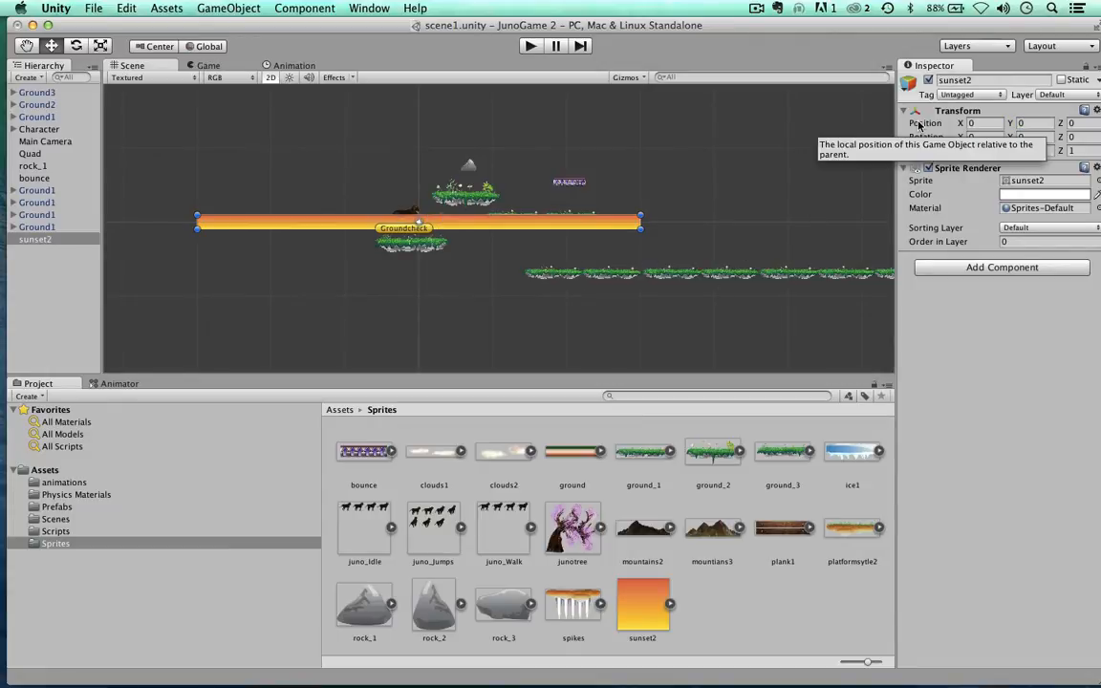
click(1033, 150)
drag(1033, 149, 932, 134)
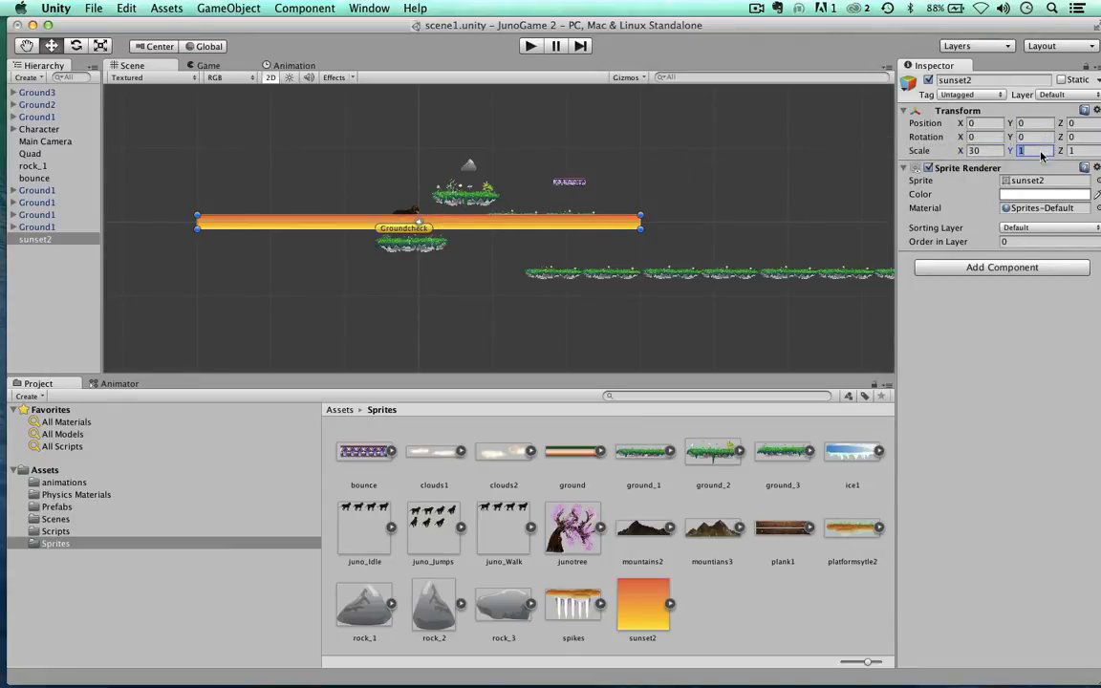
text(30)
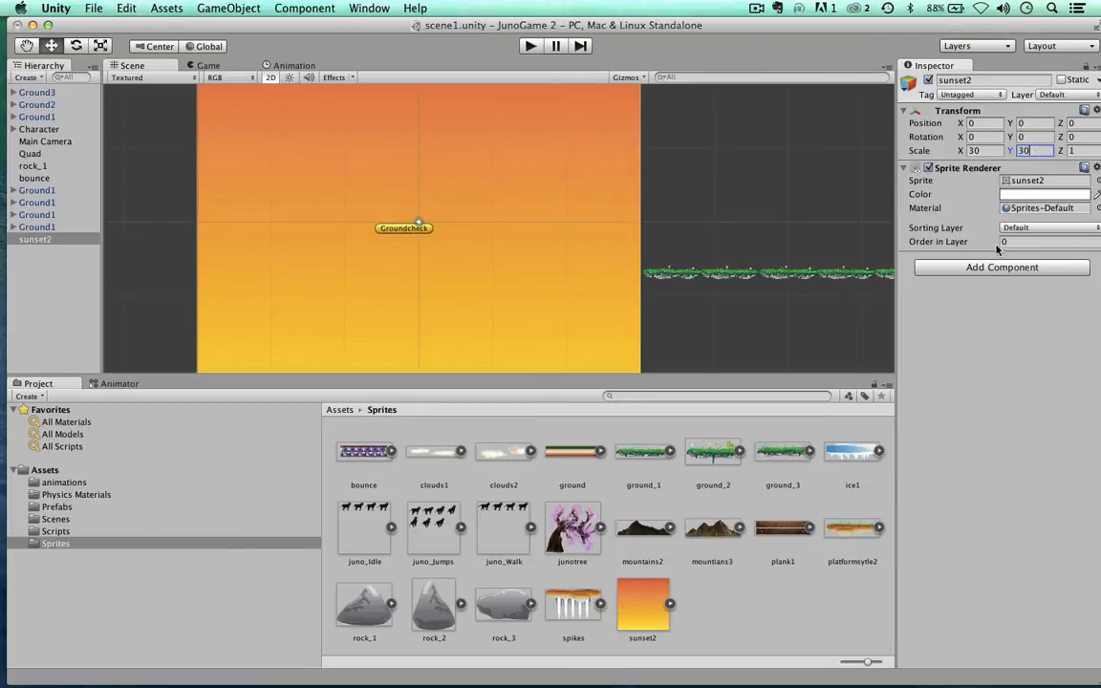
scroll(532, 250, down, 2)
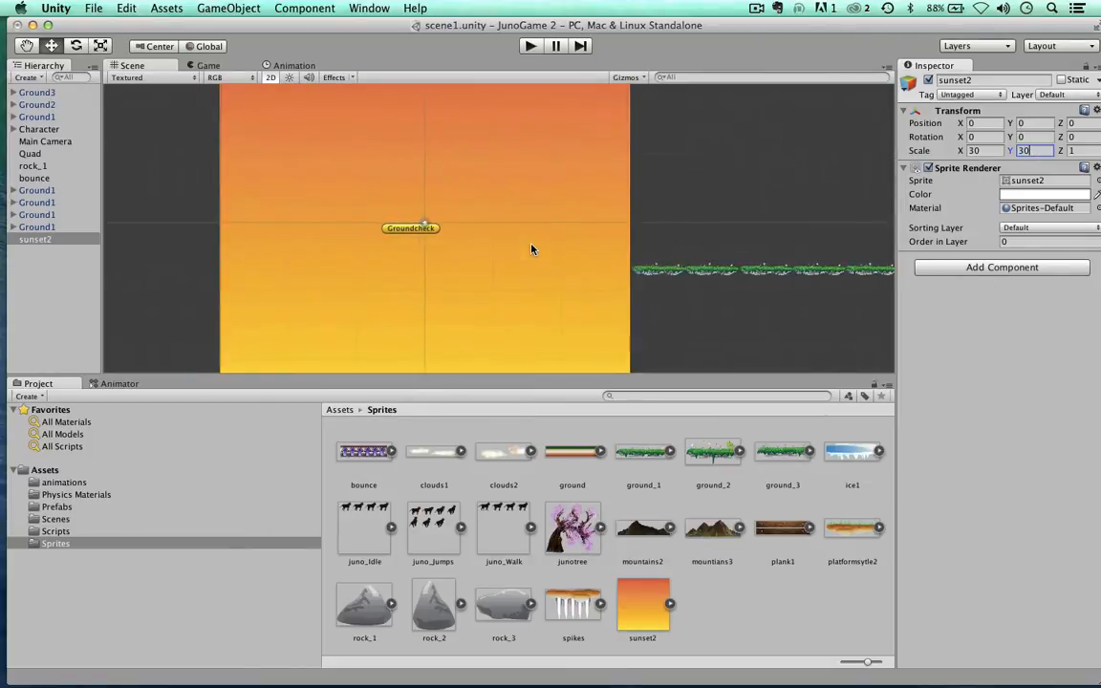
scroll(532, 249, down, 2)
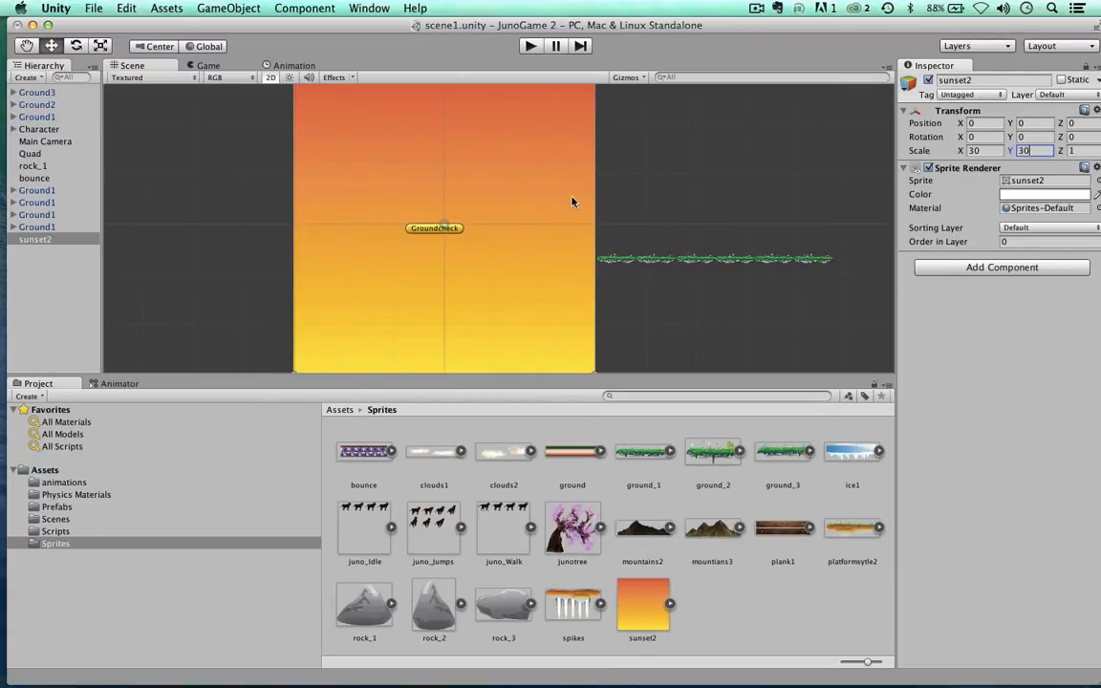
scroll(451, 142, down, 2)
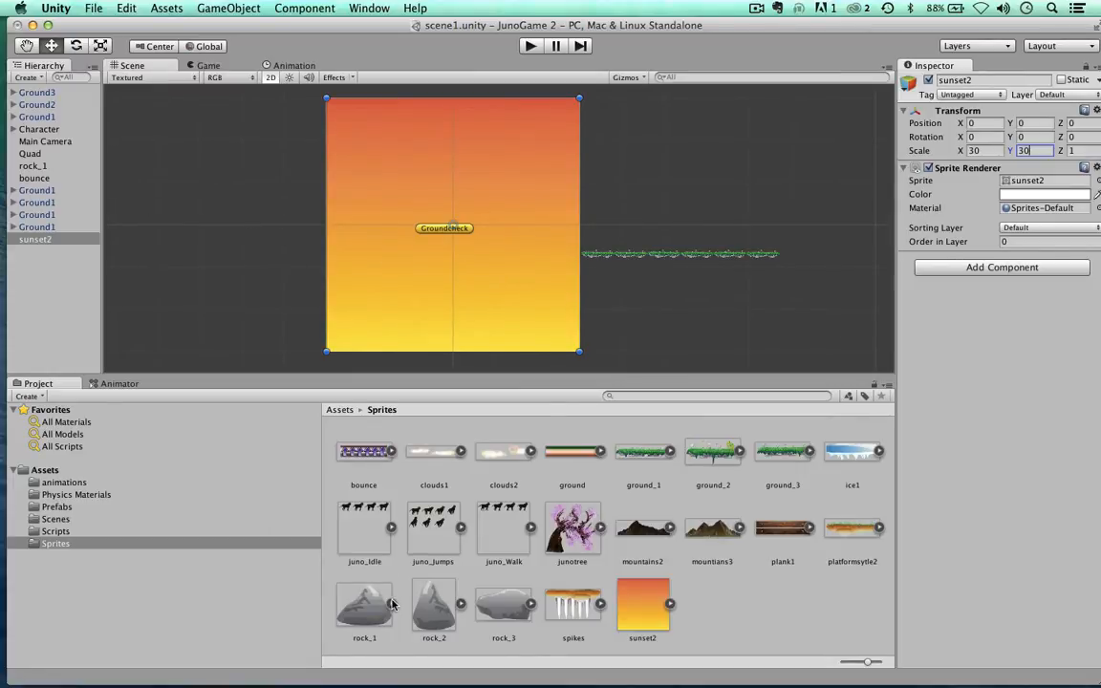
click(530, 47)
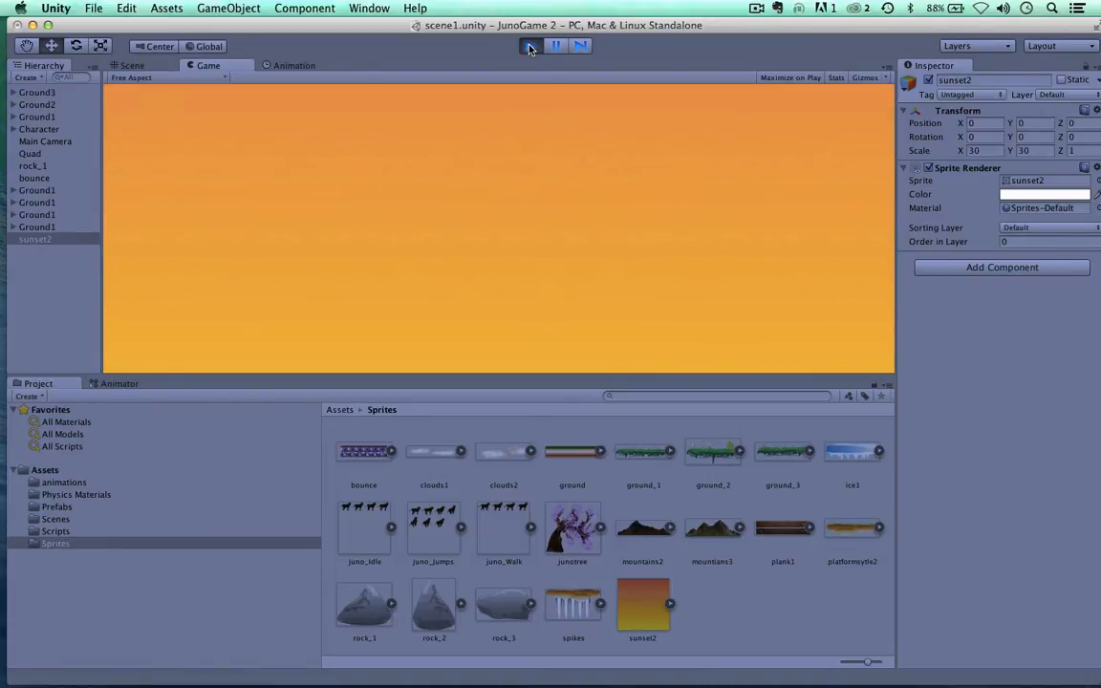
click(530, 48)
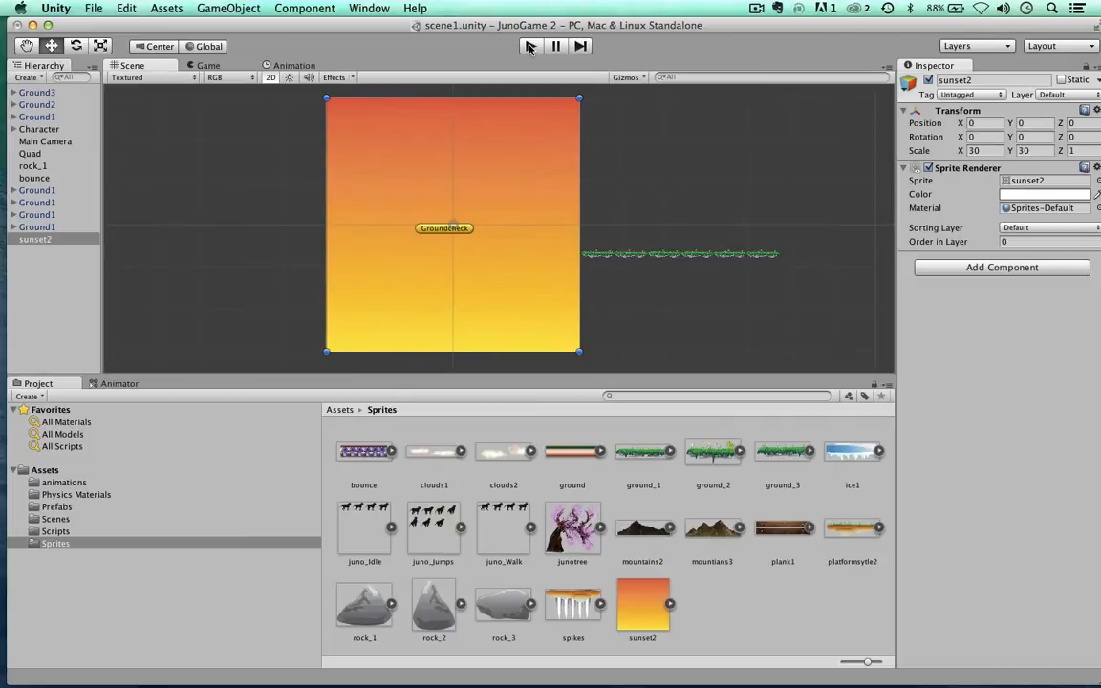
- Move the sunset2 backdrop behind the platforms to about Z 28.8 in the 3D view, and return the scene to 2D
click(271, 78)
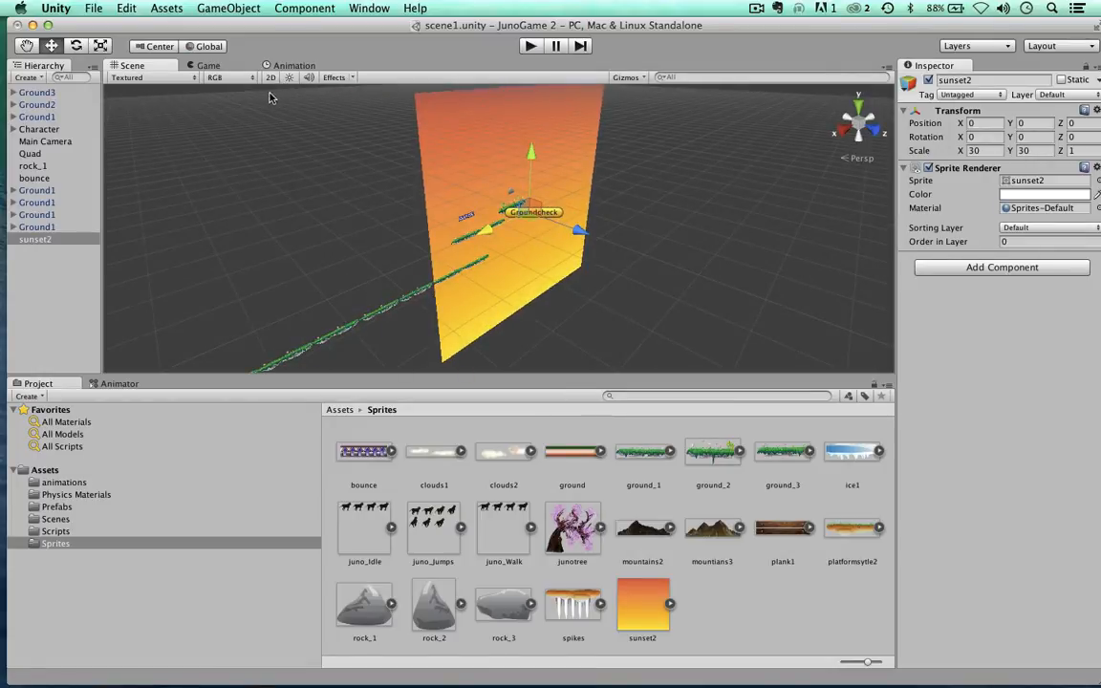
click(270, 78)
click(271, 78)
drag(578, 232, 668, 318)
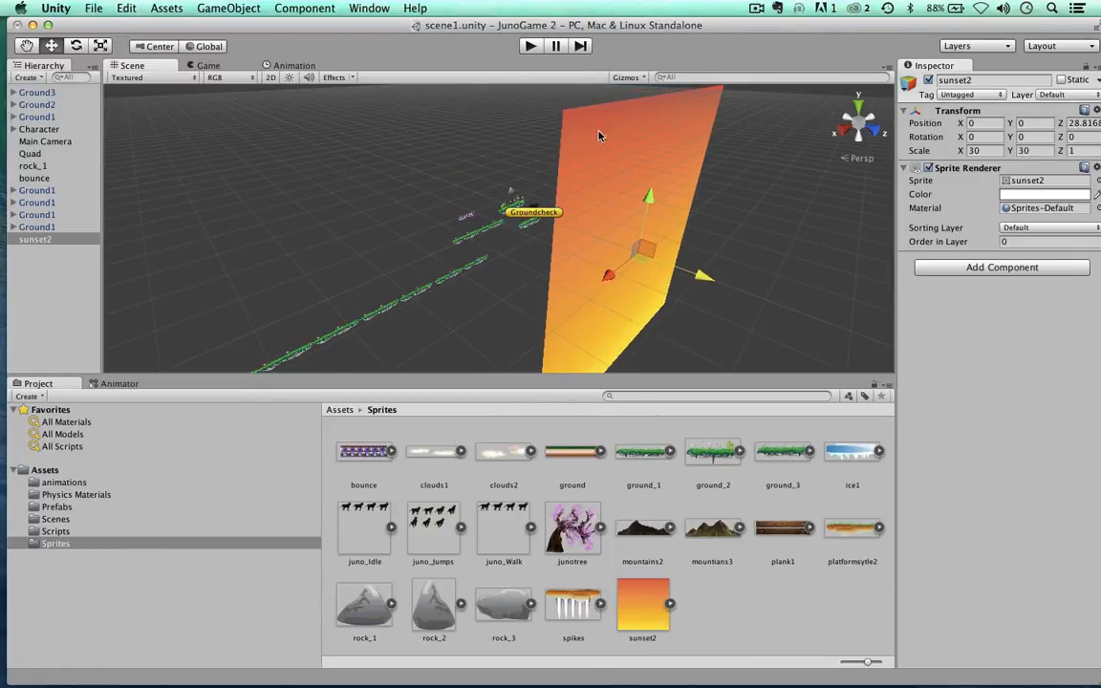
click(270, 77)
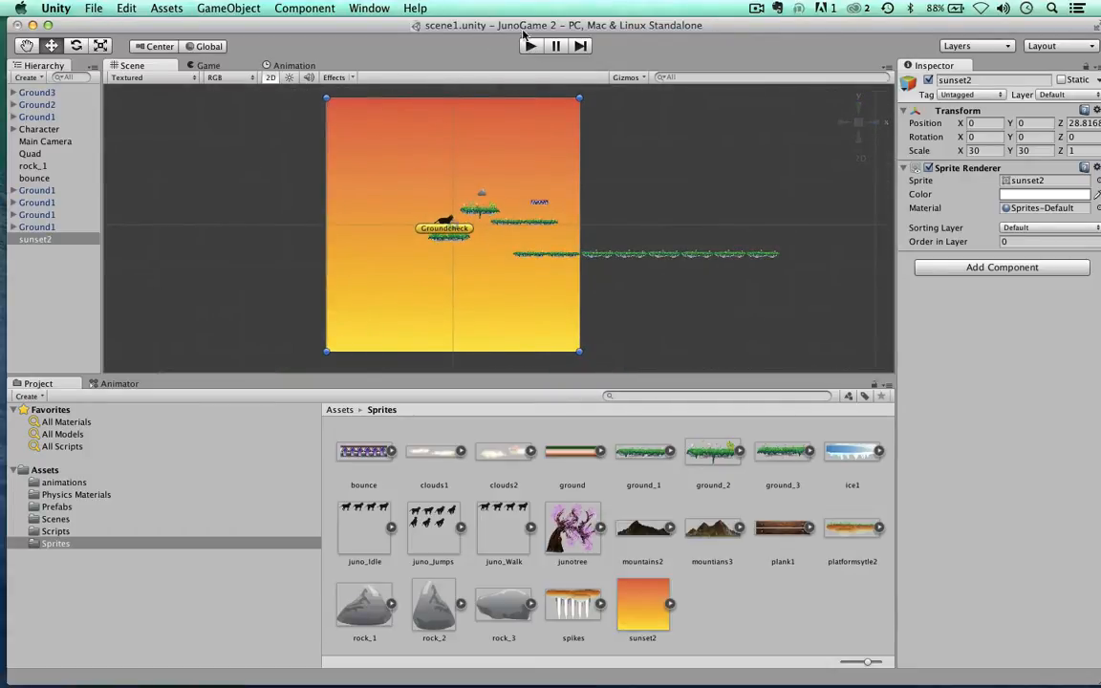
- Play-test the game by running and jumping the dog across the platforms past the sunset's edge, and stop the game
click(531, 47)
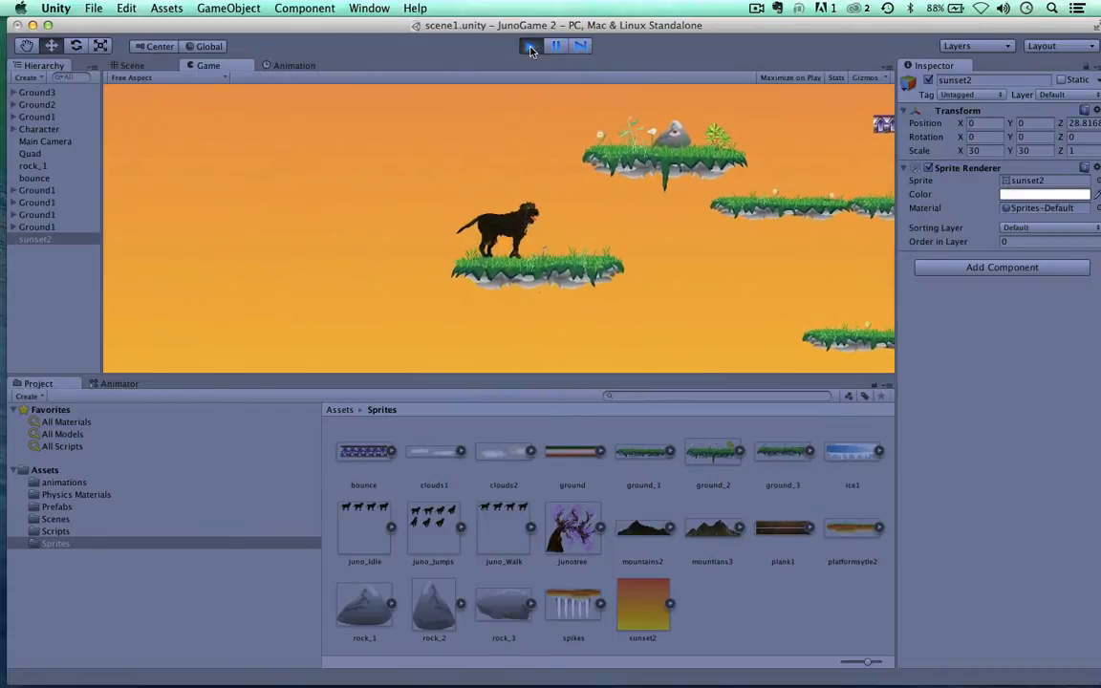
key(space)
key(Right)
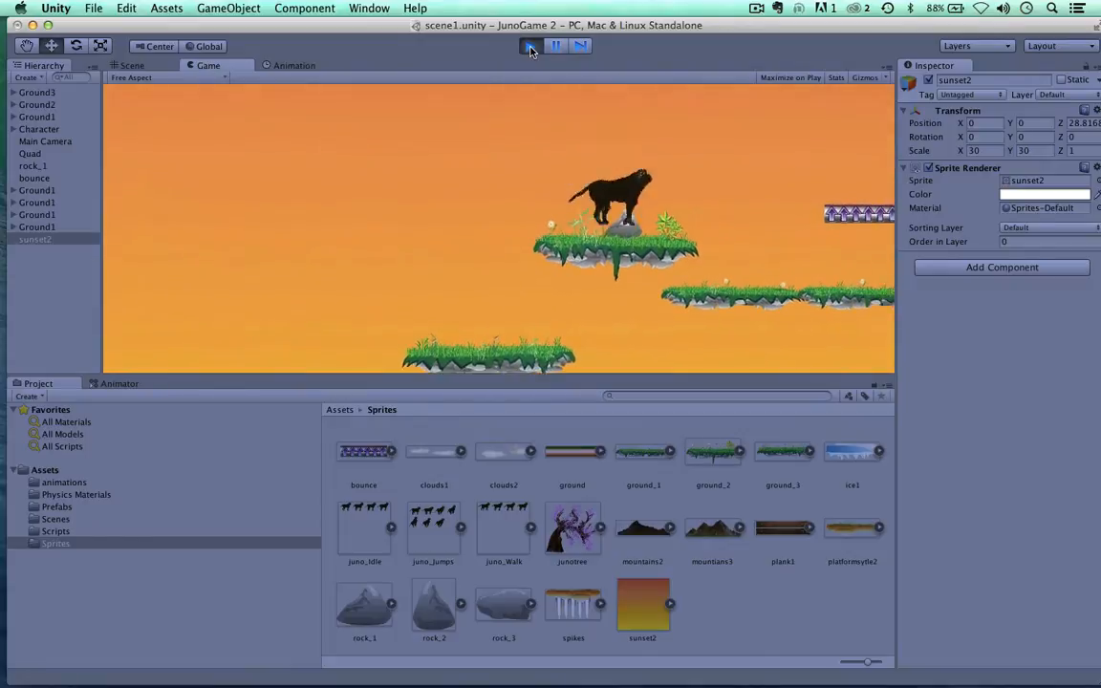
key(Left)
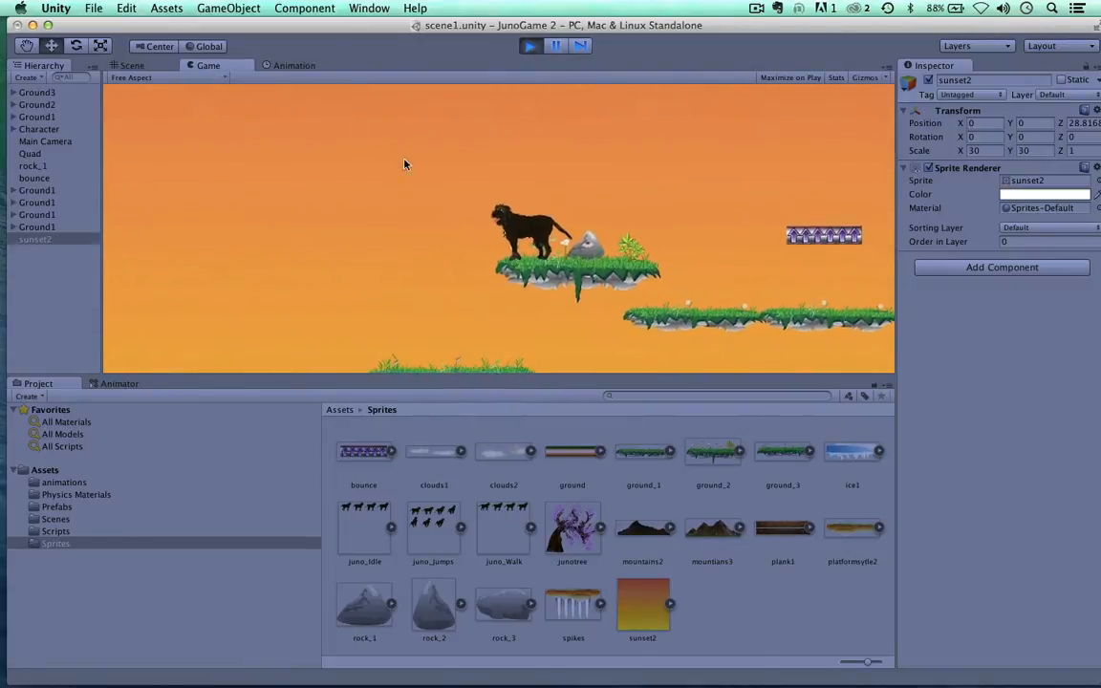
key(Left)
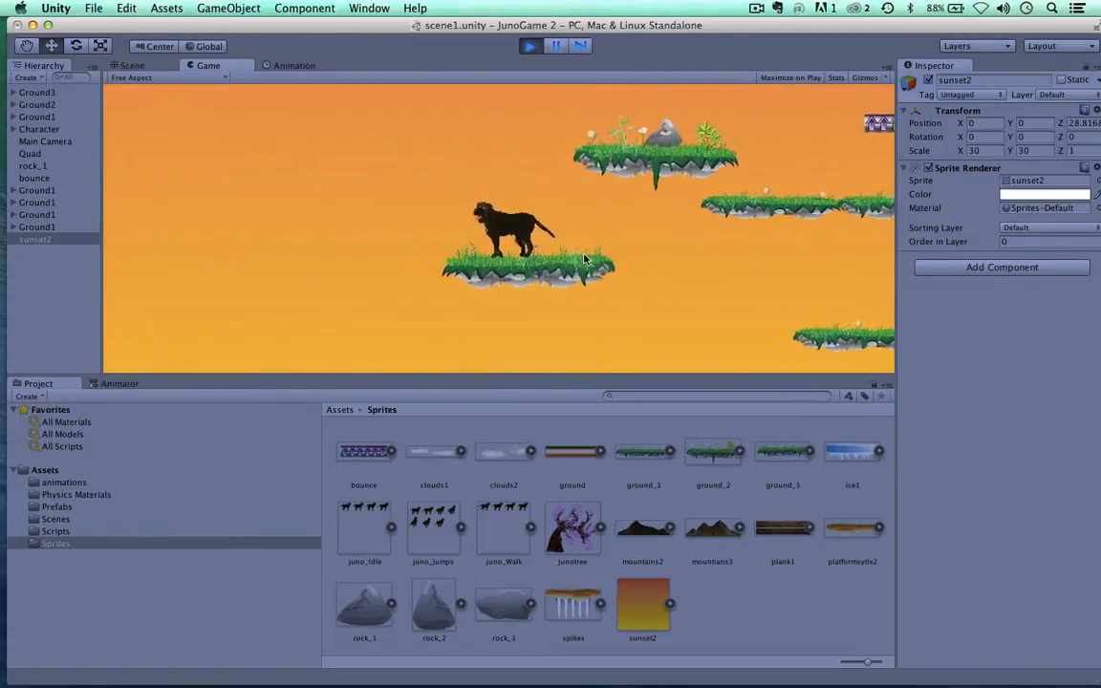
key(Left)
key(Right)
key(space)
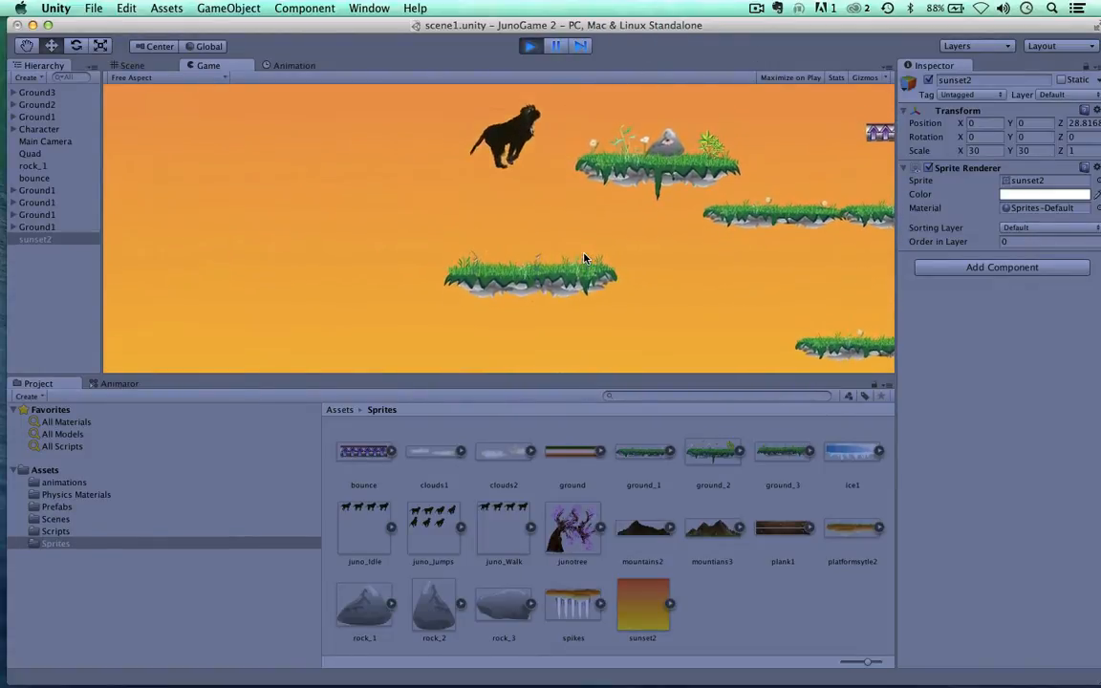
key(Right)
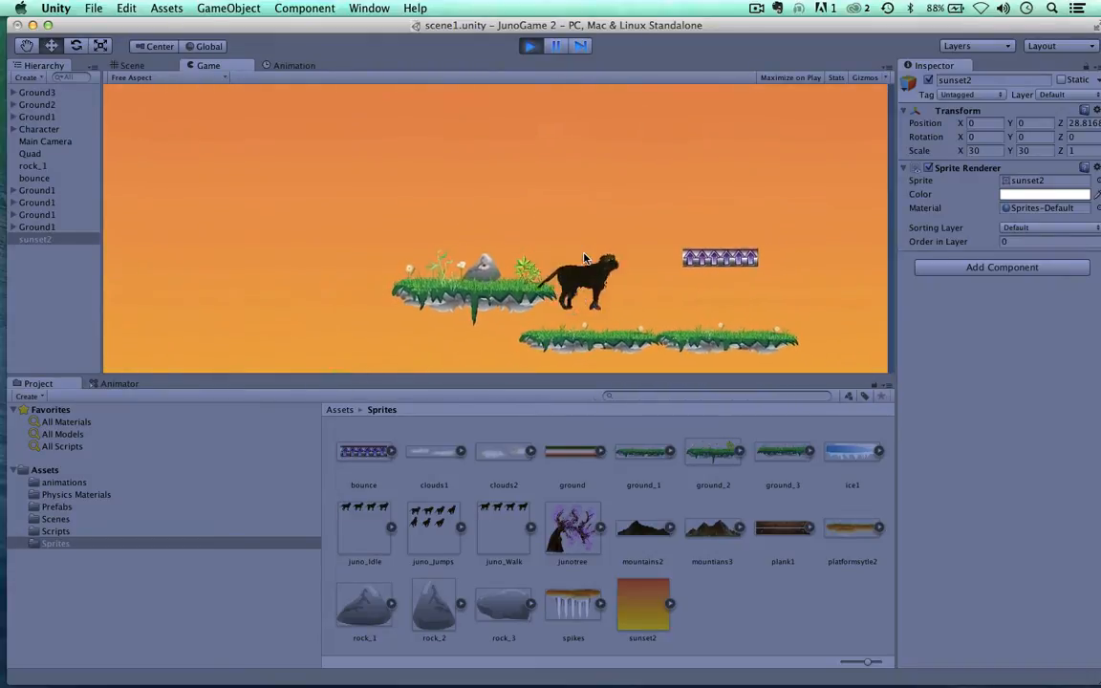
key(space)
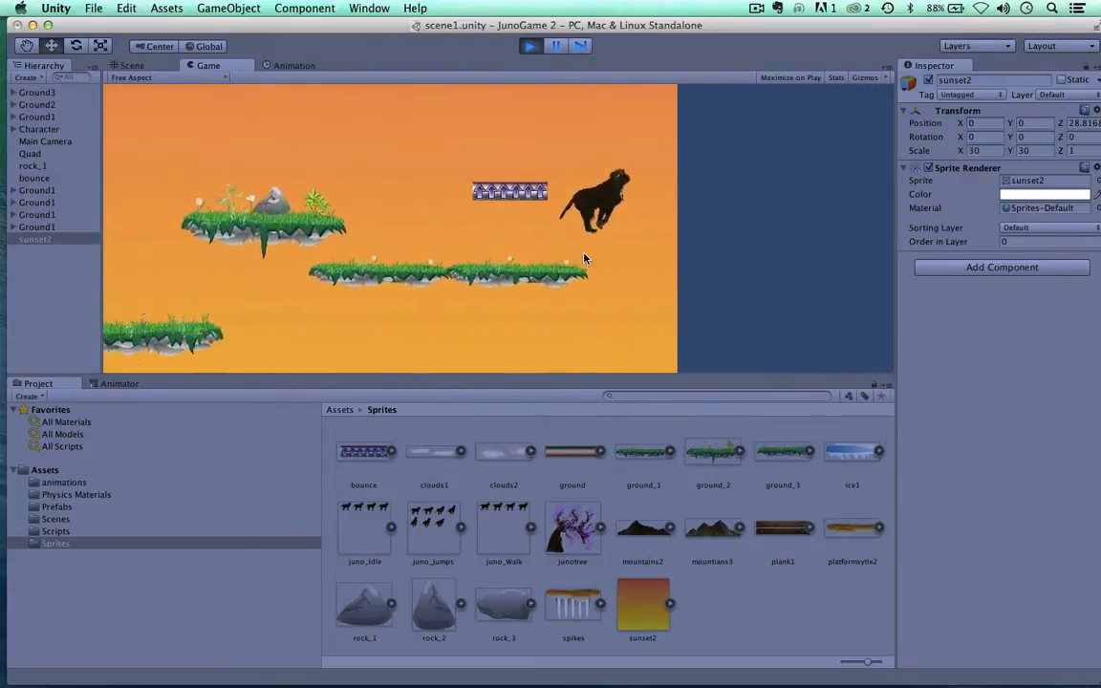
key(Right)
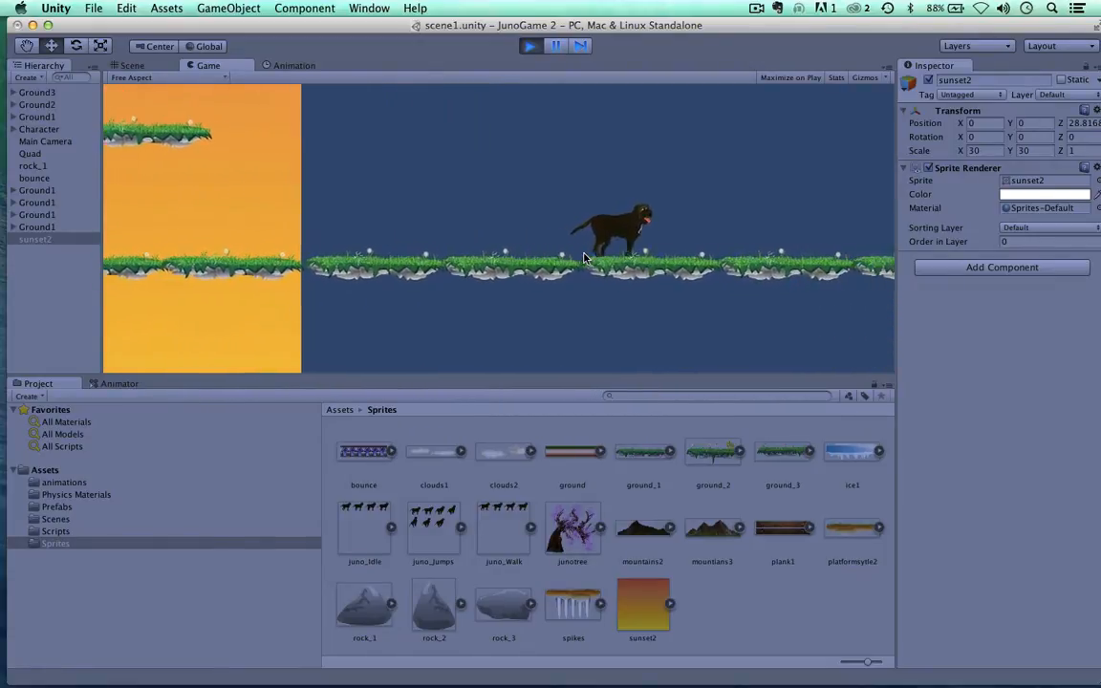
key(Left)
key(Left)
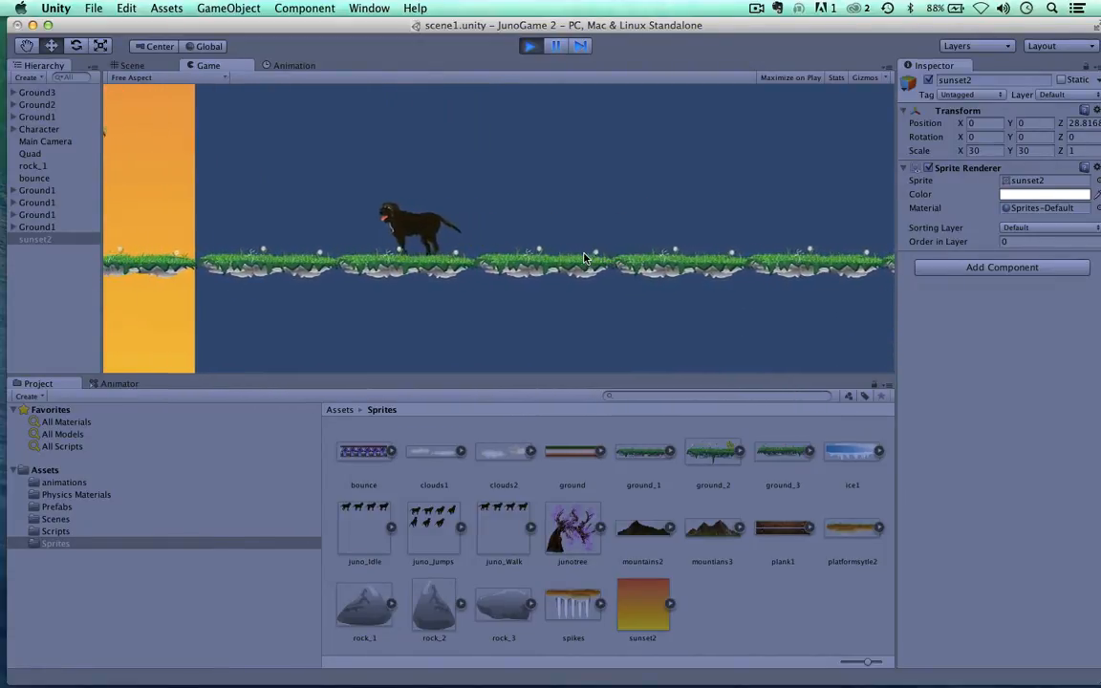
key(Right)
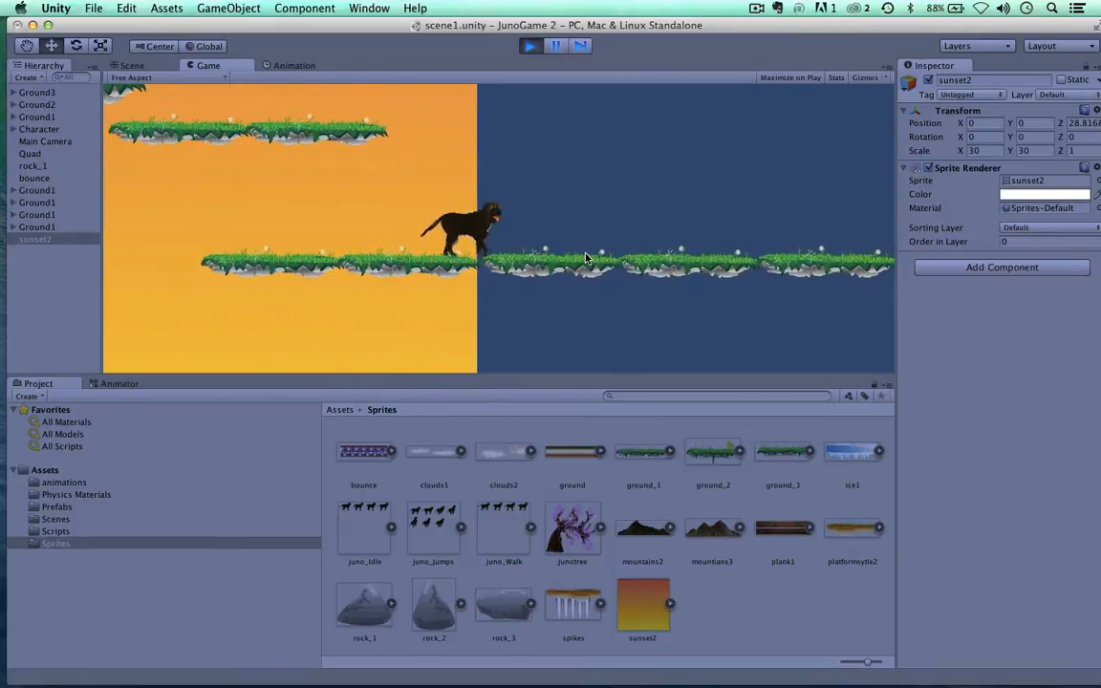
click(532, 46)
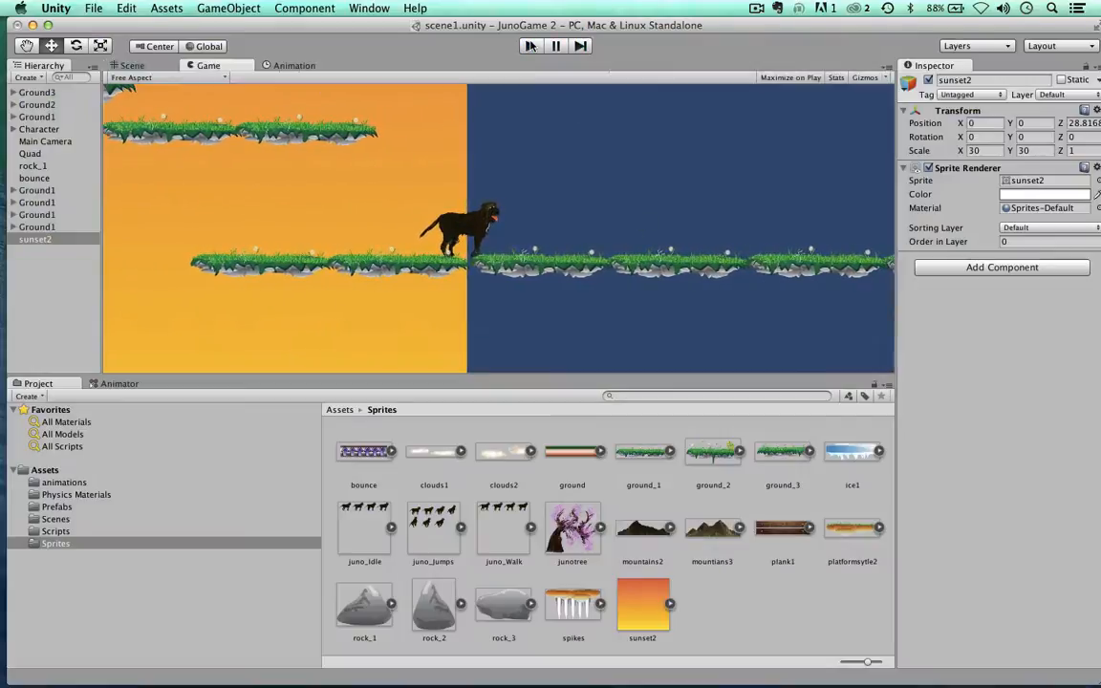
- Attach the Tiling script from the Scripts folder to the sunset2 object
click(48, 531)
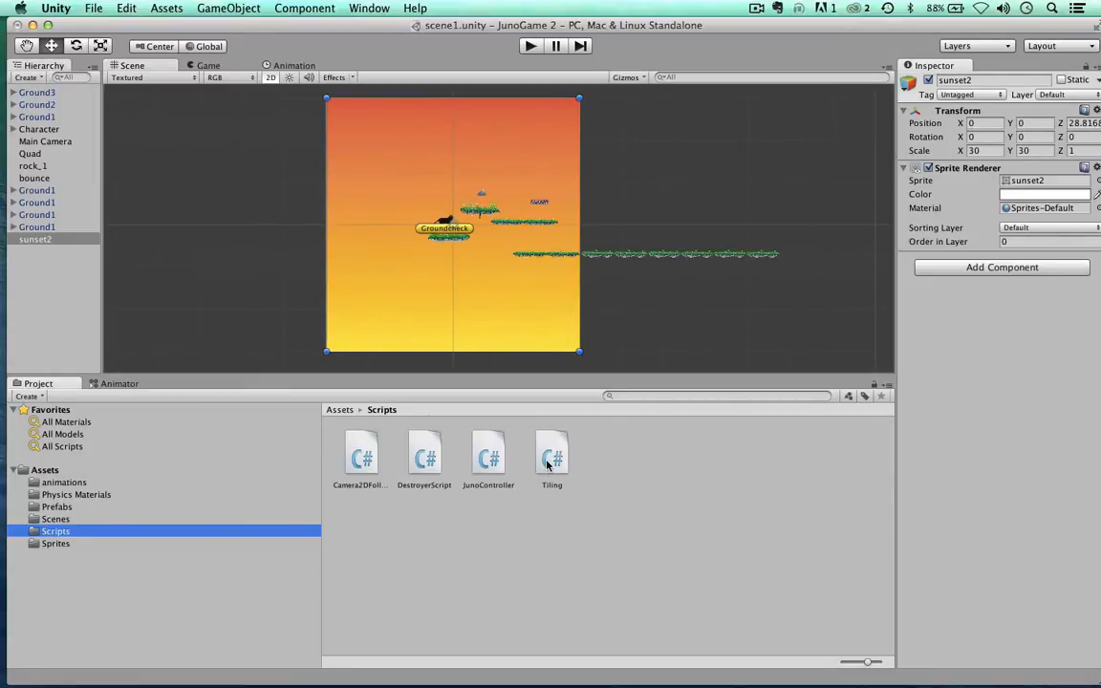
click(40, 240)
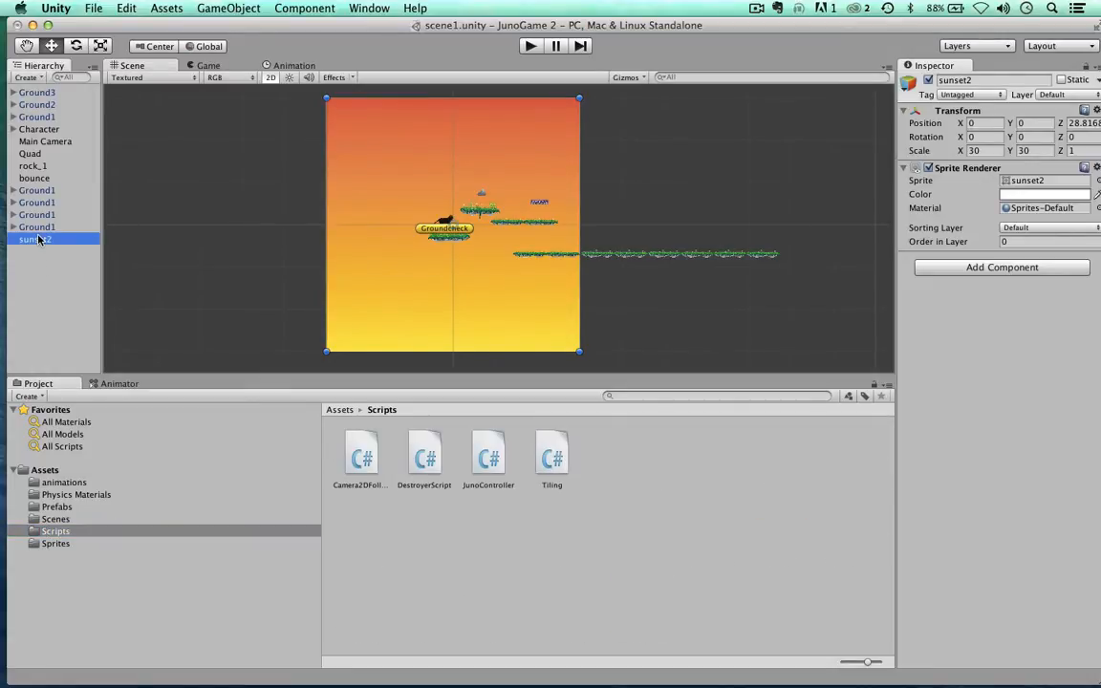
drag(561, 462, 958, 467)
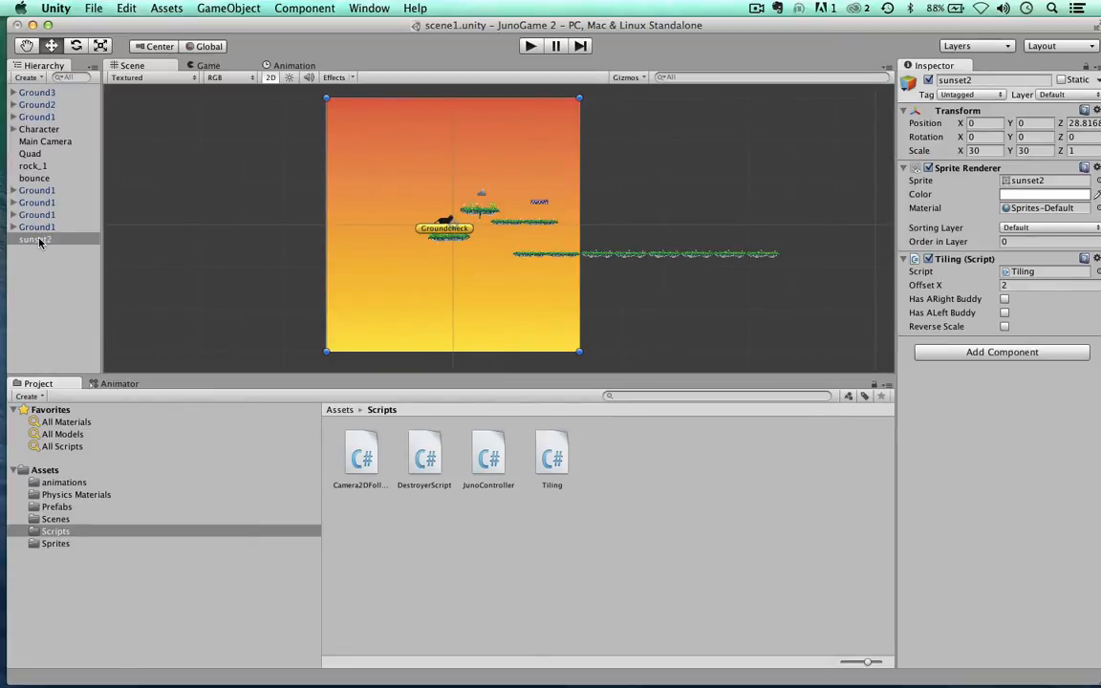
click(993, 352)
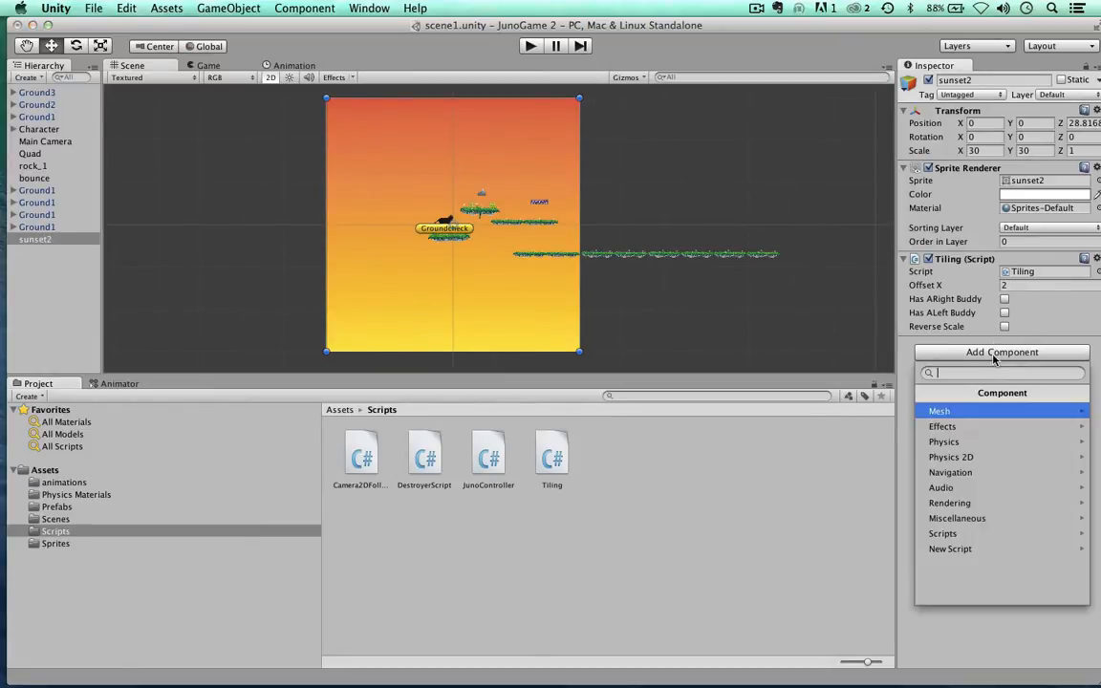
click(984, 530)
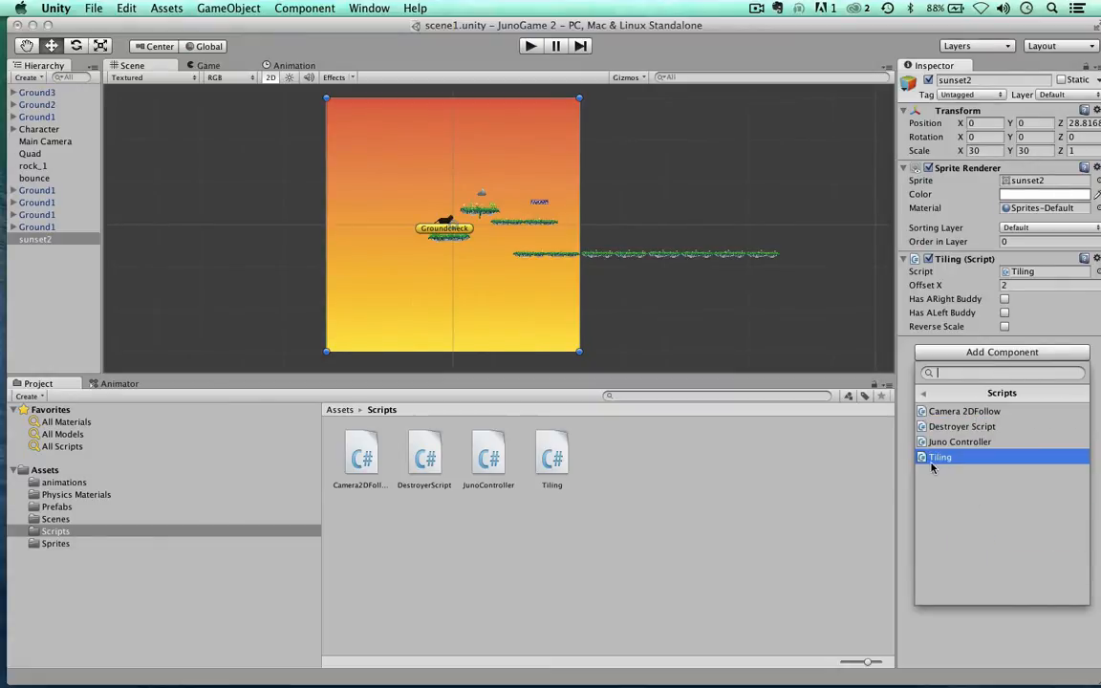
click(925, 635)
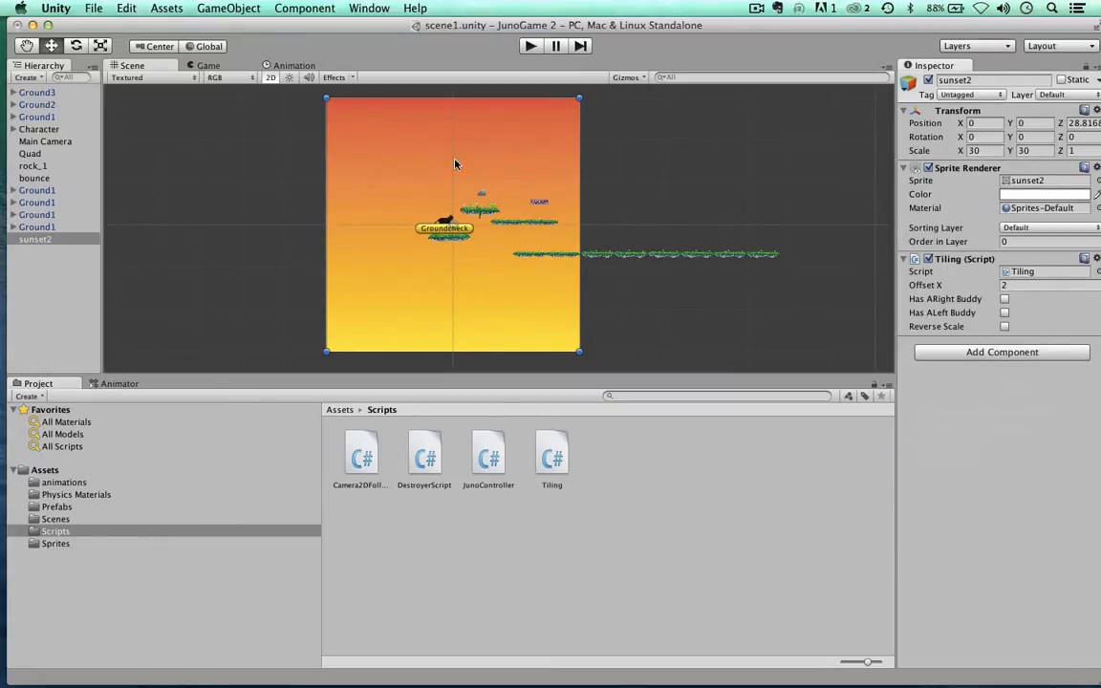
- Run the game to check how the sunset backdrop tiles beyond the platforms, and stop it
click(528, 46)
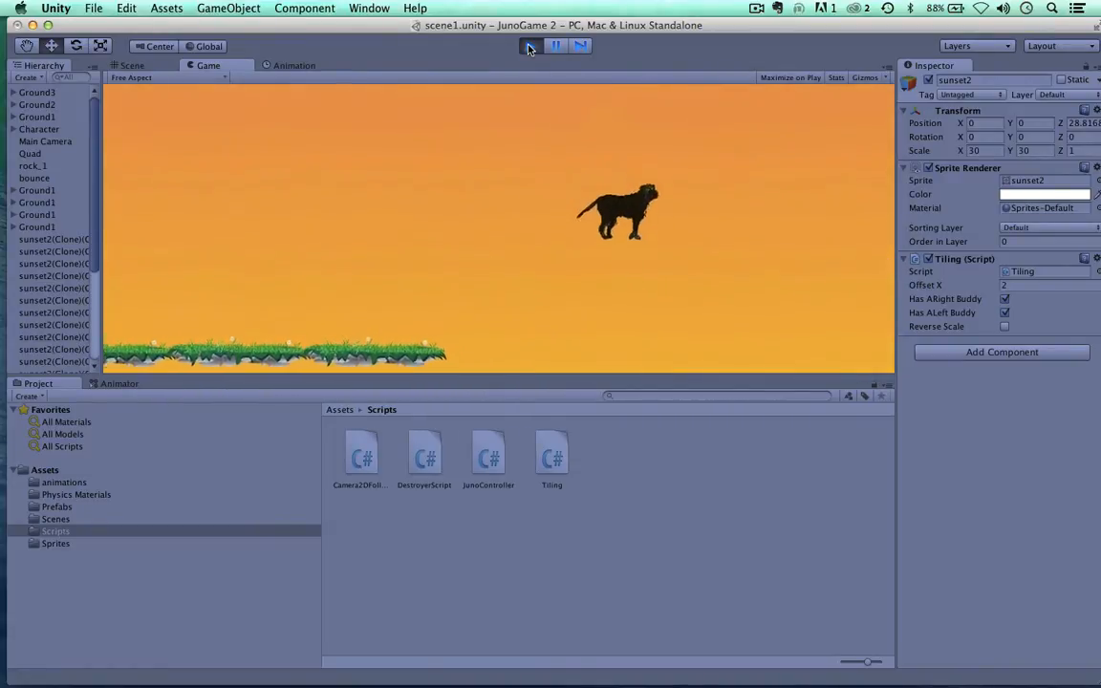
click(531, 47)
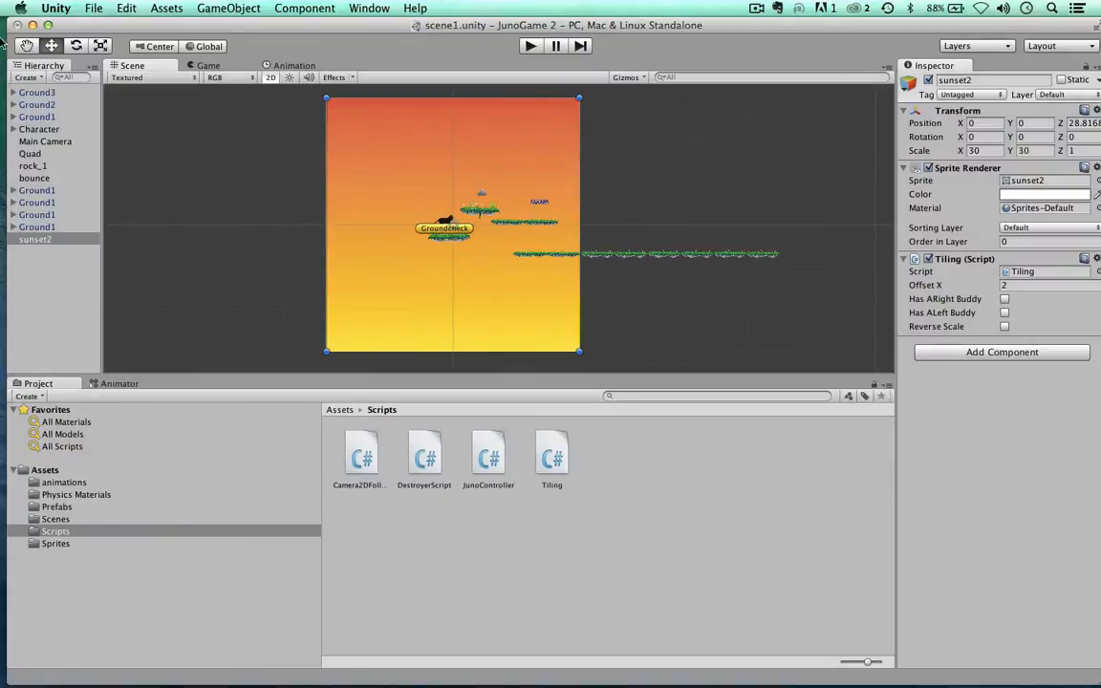
- Place the mountians3 sprite in the scene and set its position to X 0 and Y 0
click(49, 543)
drag(712, 535, 441, 162)
click(981, 123)
text(0)
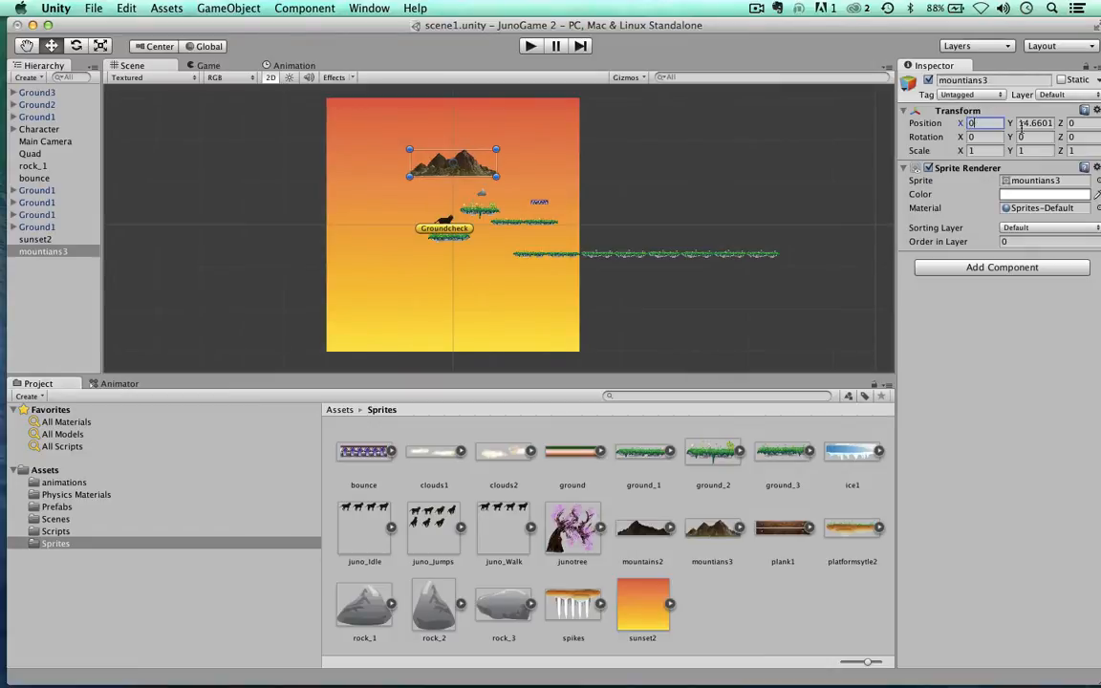
key(Tab)
text(0)
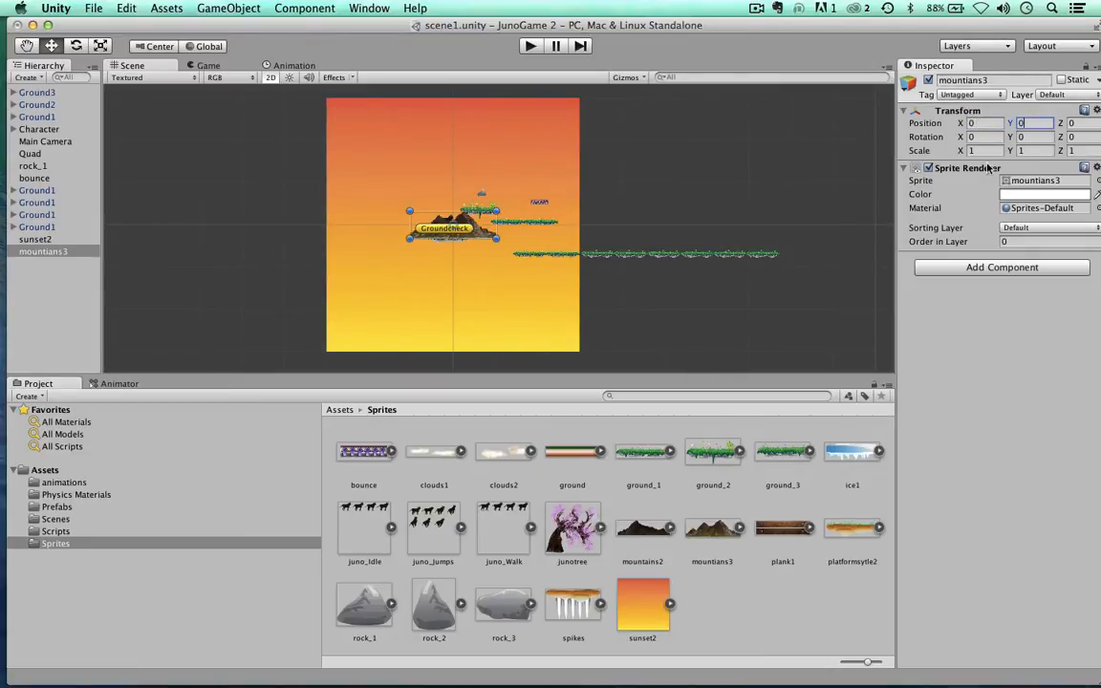
- Set the mountians3 sprite's scale to X 3 and Y 3
click(980, 150)
text(3)
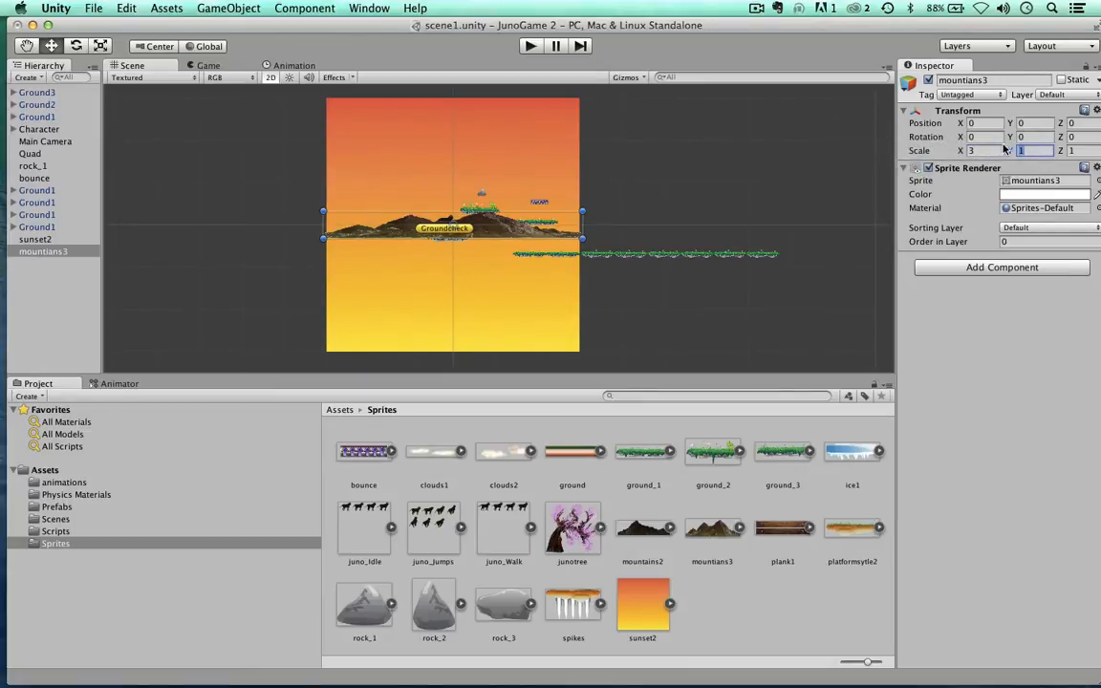
text(3)
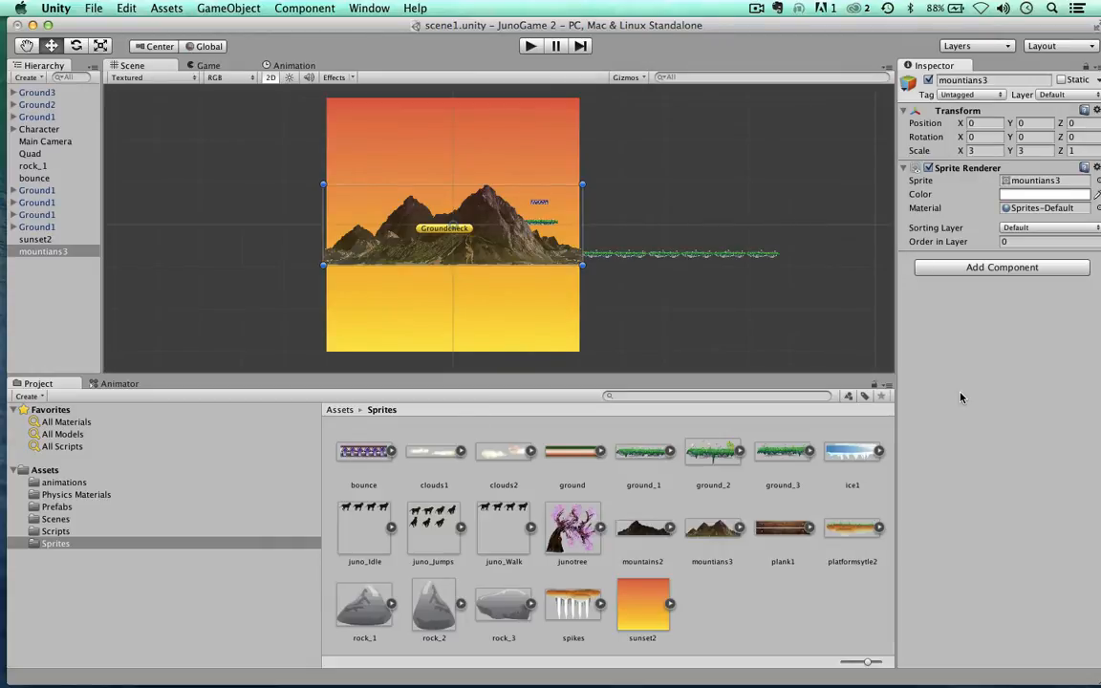
- Attach the Tiling script from the Scripts folder to mountians3, and test-run the game
click(54, 531)
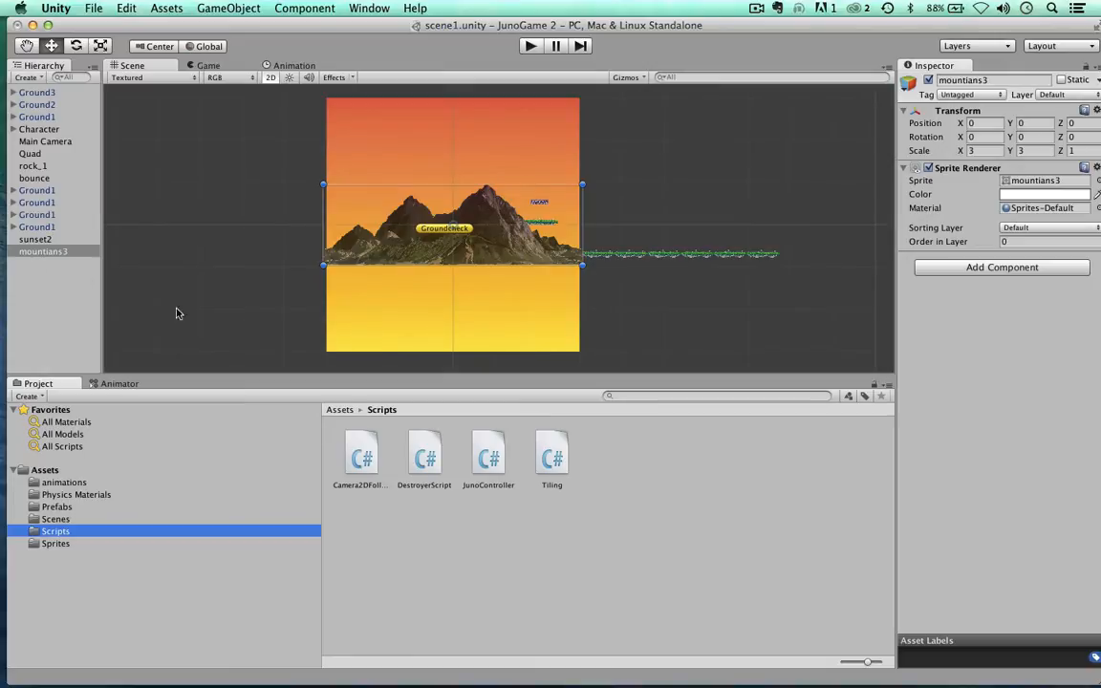
drag(543, 468, 1010, 413)
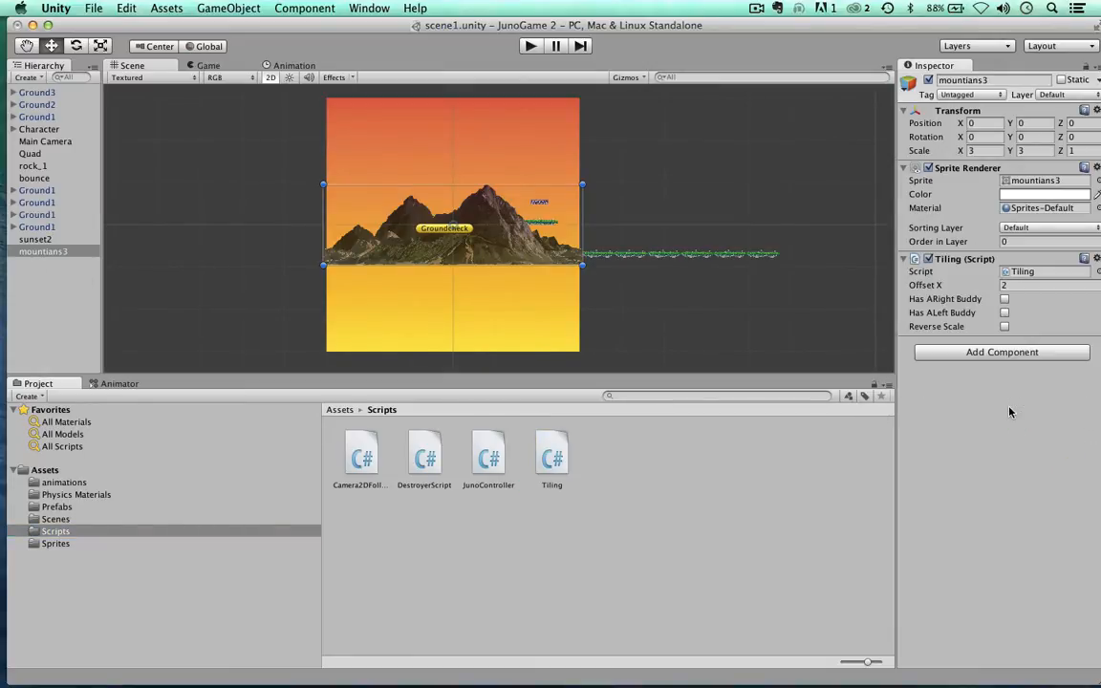
click(531, 47)
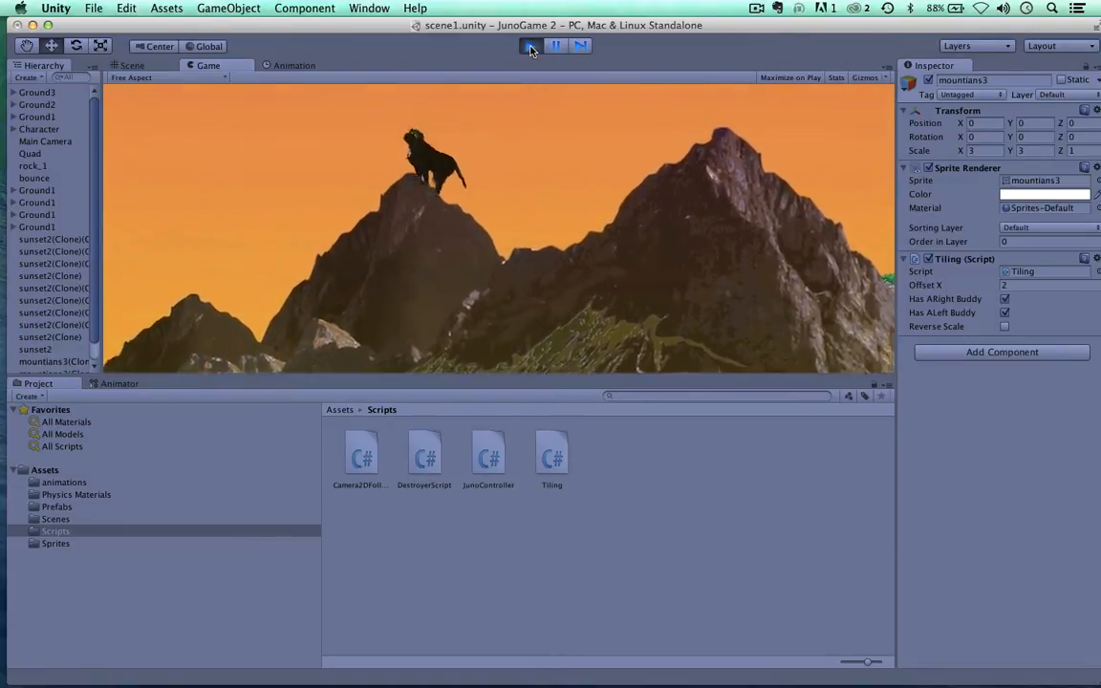
click(531, 46)
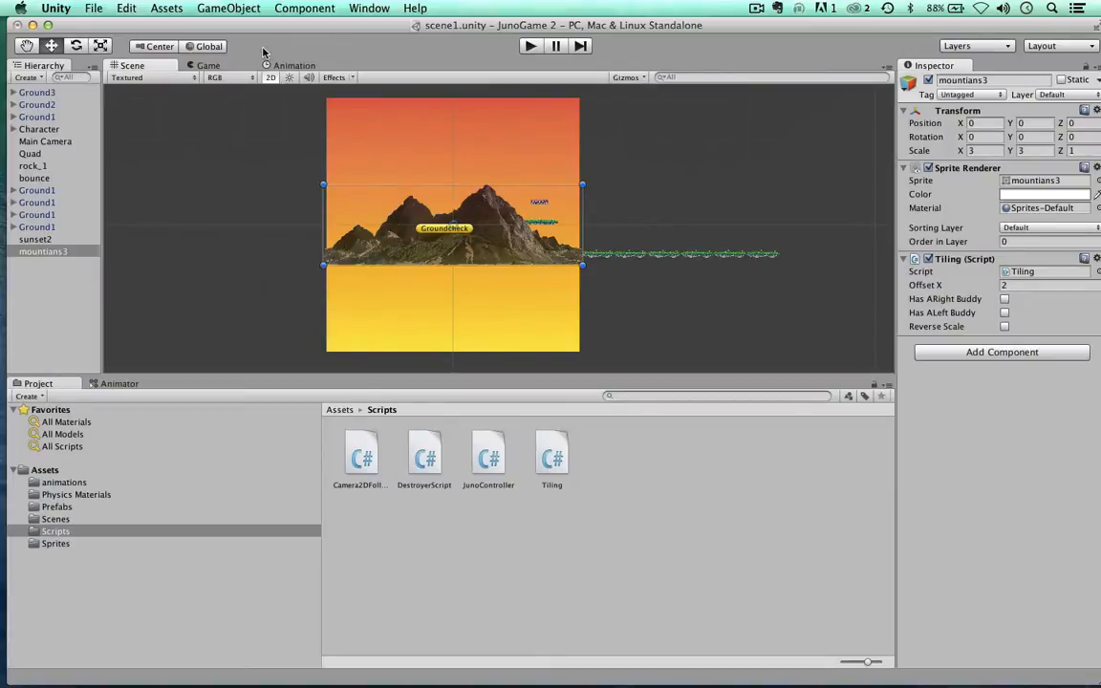
- Move mountians3 back in depth to about Z 13.2 in the 3D scene view, and briefly test-run the game
click(270, 79)
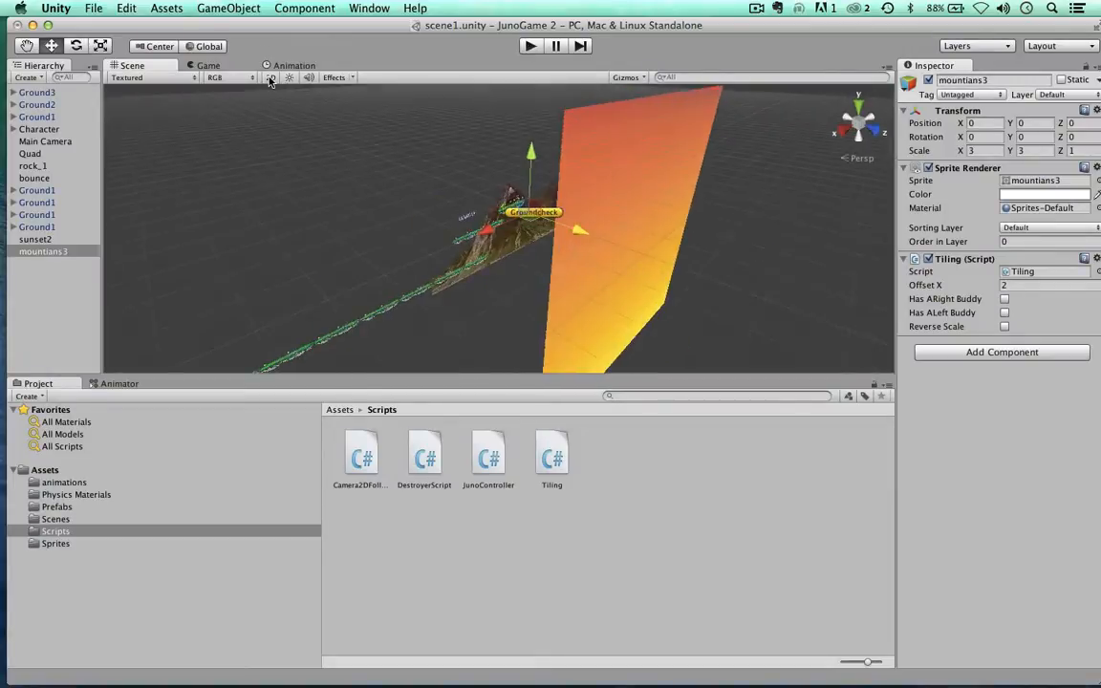
drag(573, 232, 547, 236)
click(529, 47)
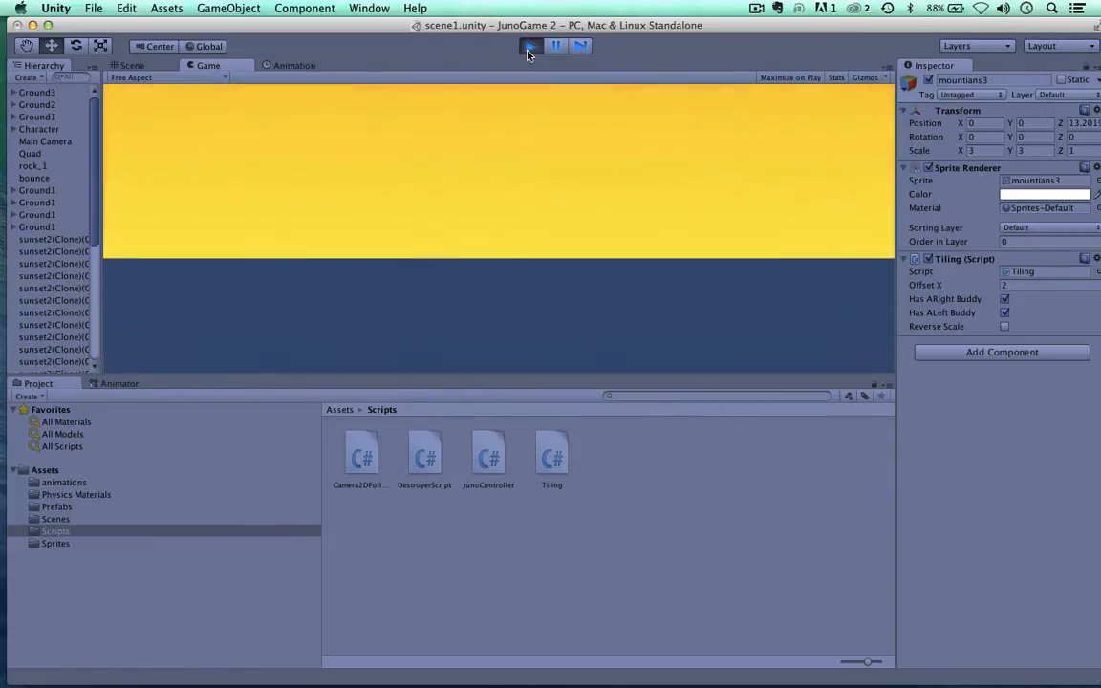
click(529, 47)
- Run the game, move the character right past the platforms to check the mountain tiling, and stop it
click(531, 46)
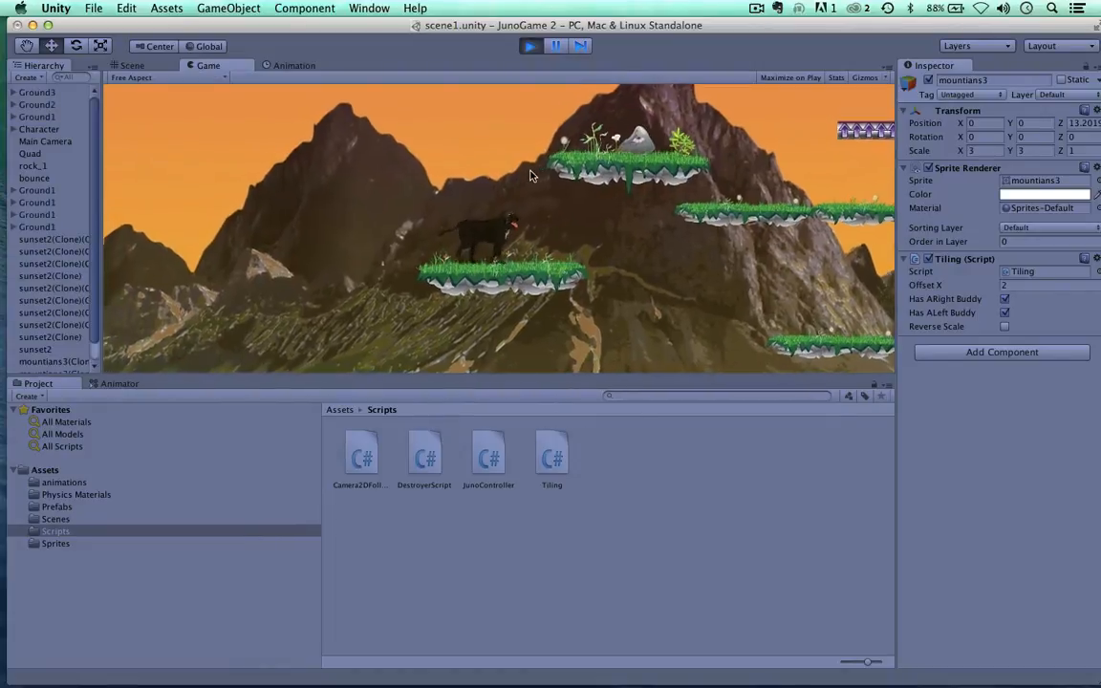
key(Right)
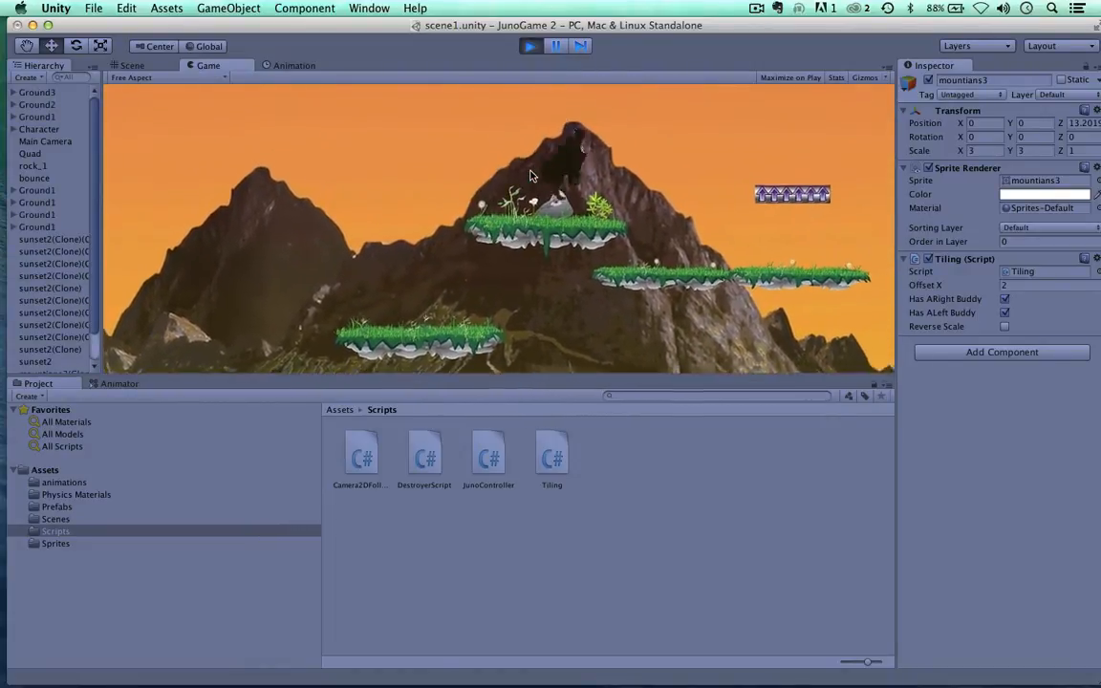
key(Right)
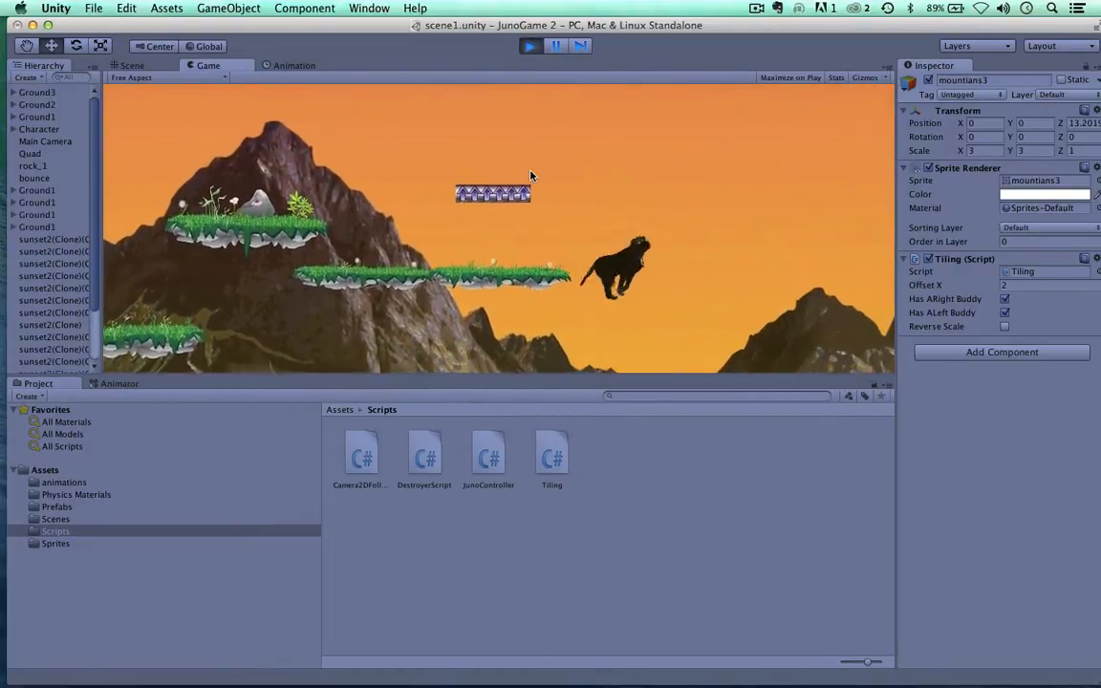
key(Right)
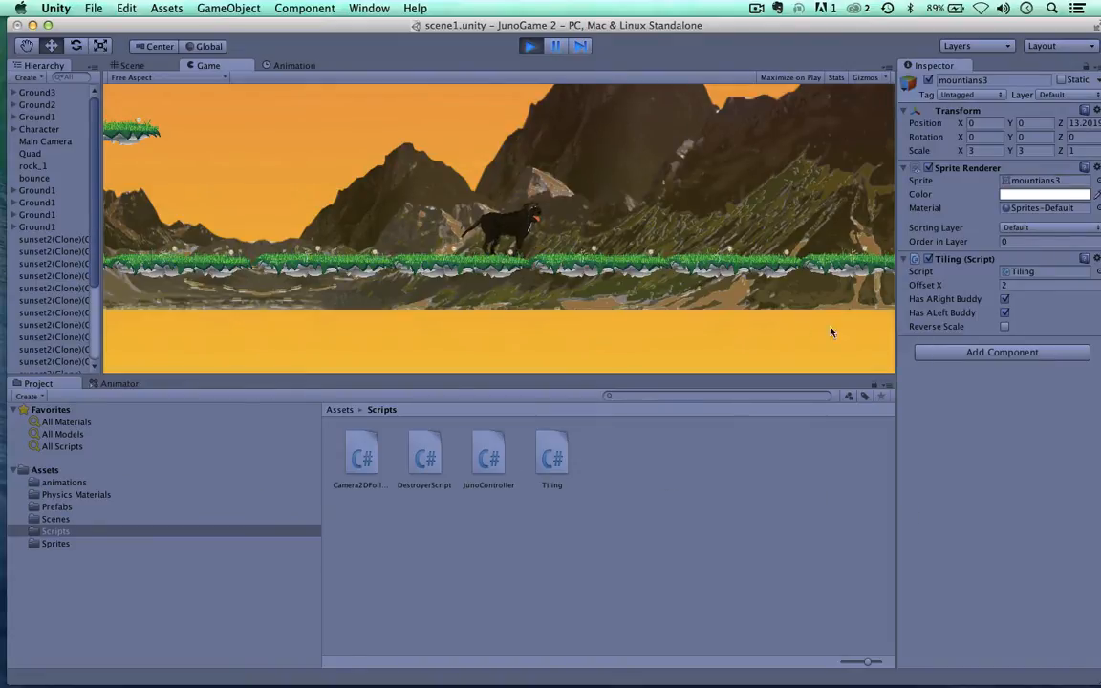
click(529, 48)
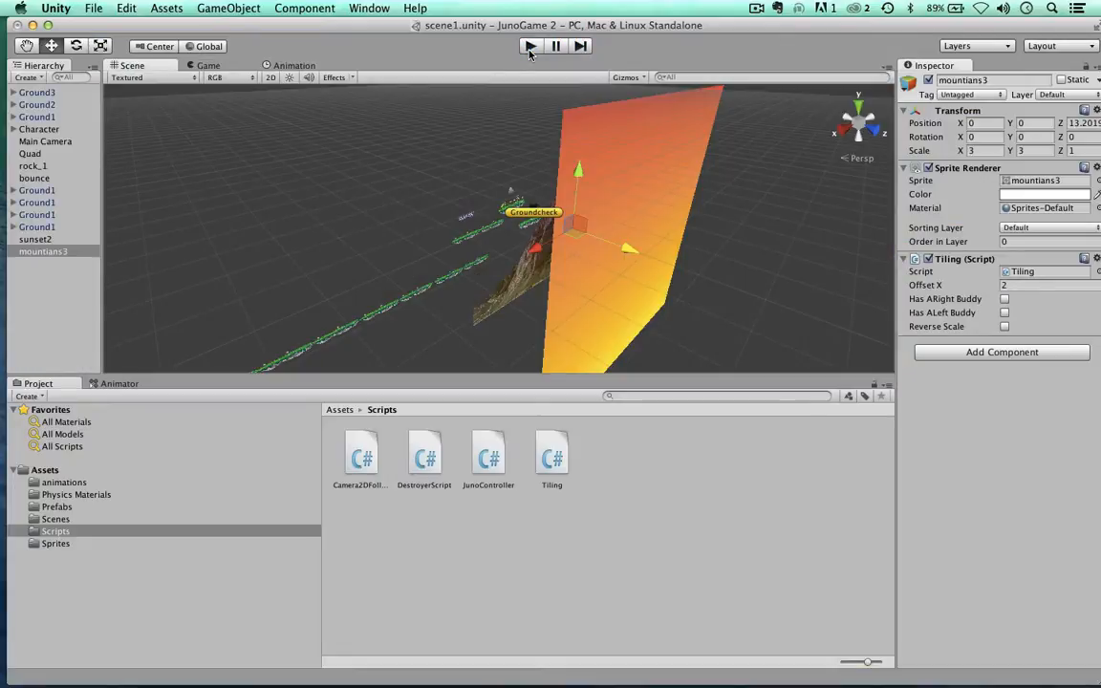
- Place the mountains2 sprite in the 2D scene view and set its position to X 0 and Y 0
click(270, 77)
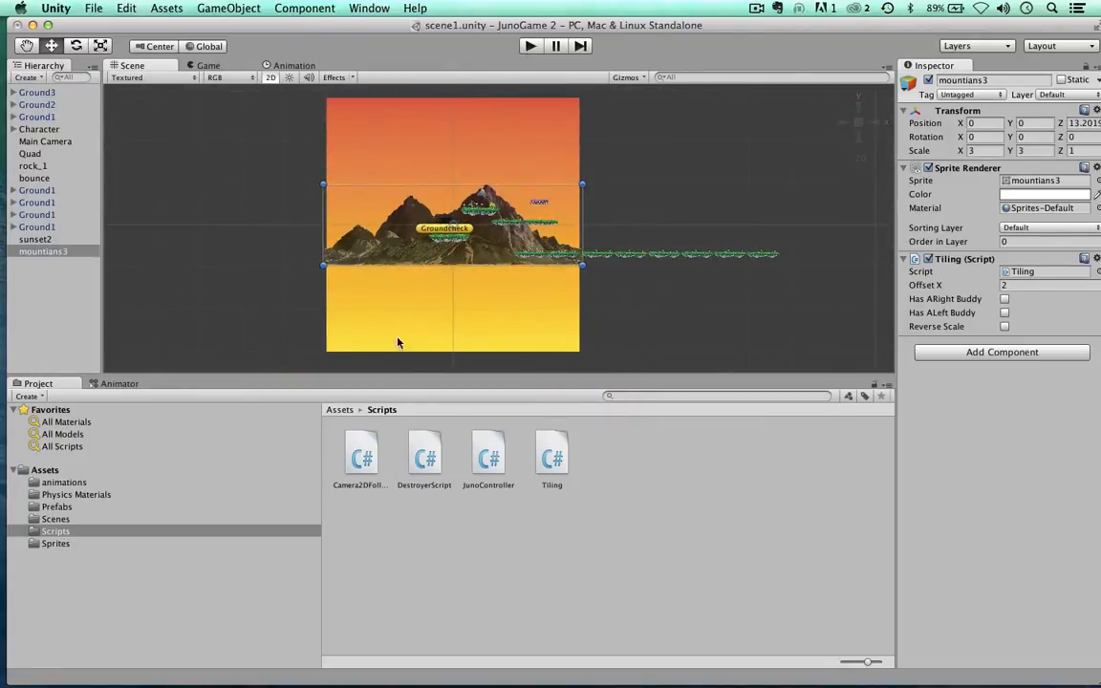
drag(279, 25, 307, 25)
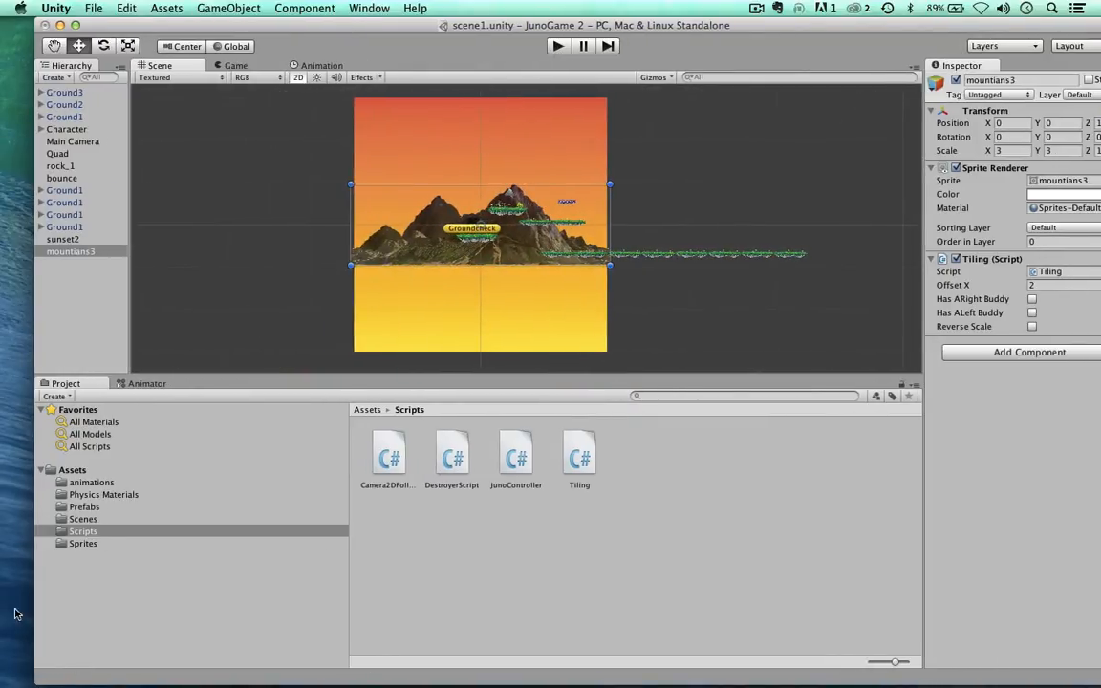
click(58, 544)
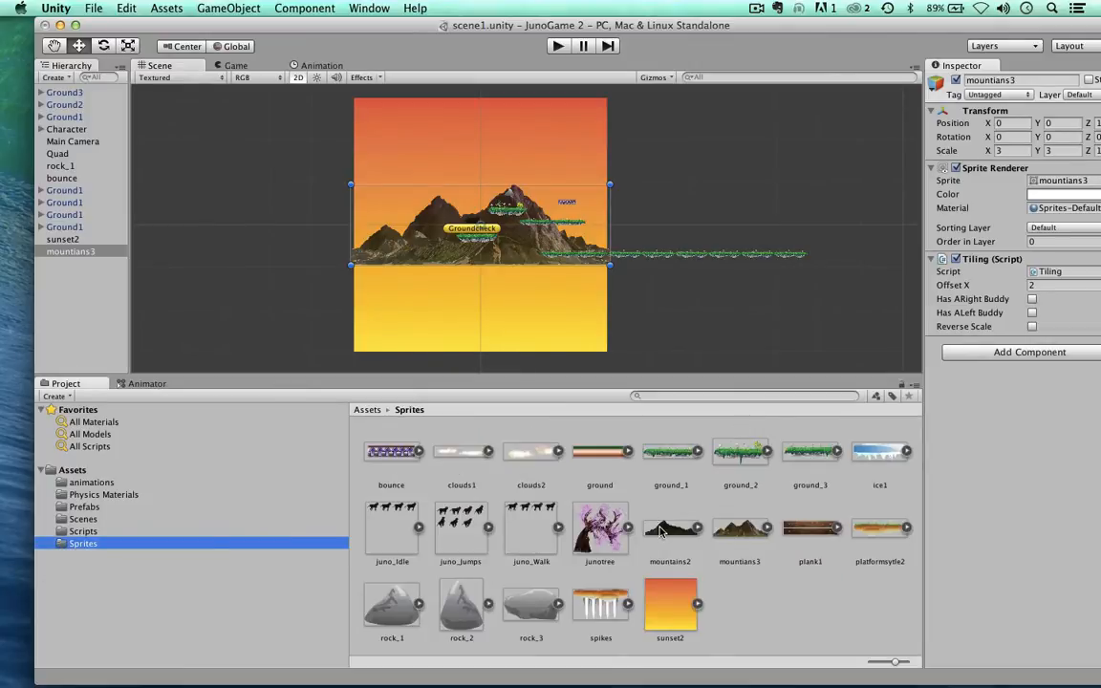
drag(659, 531, 481, 243)
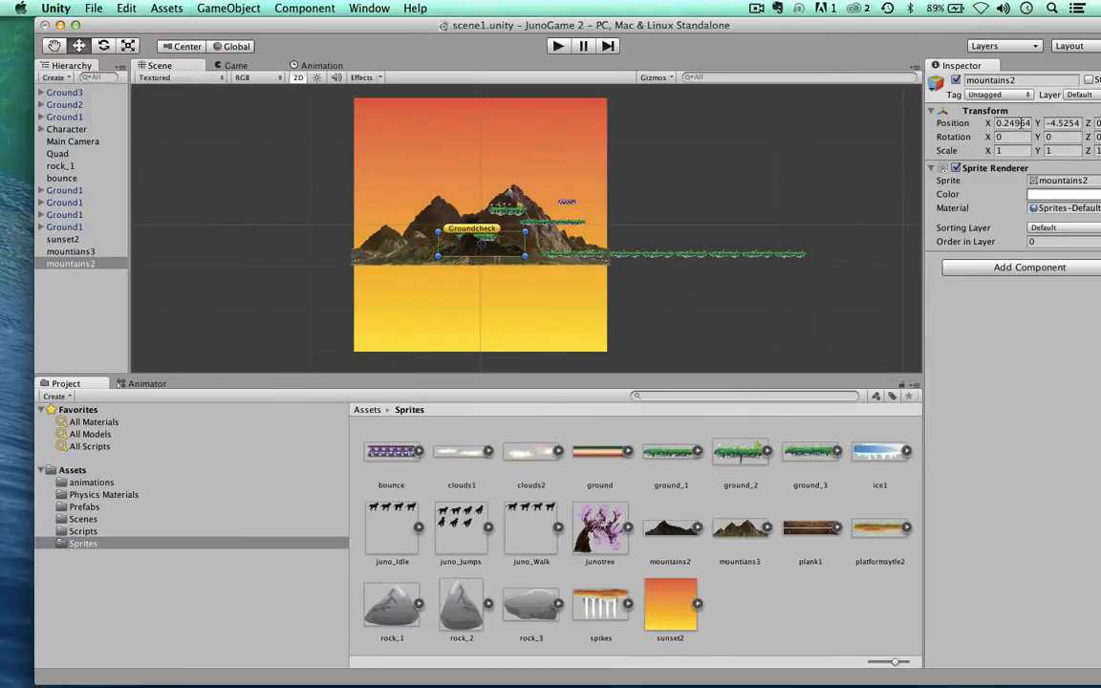
click(1020, 124)
text(0)
click(1062, 123)
text(0)
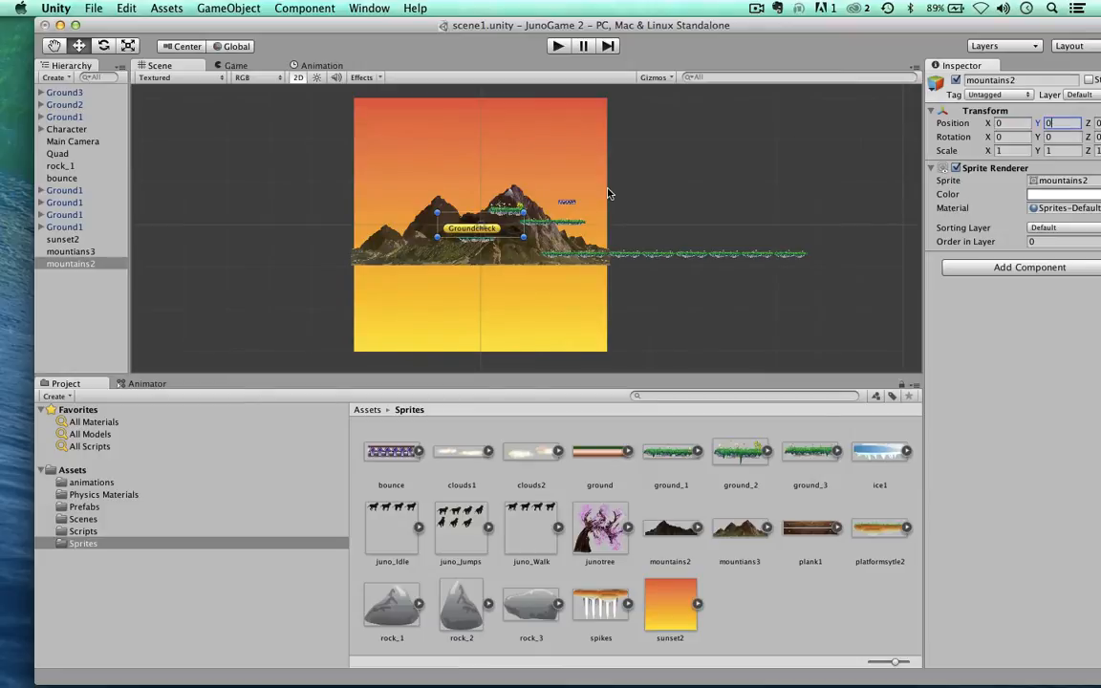
- Set the mountains2 sprite's scale to X 3 and Y 3
drag(1010, 150, 974, 143)
text(3)
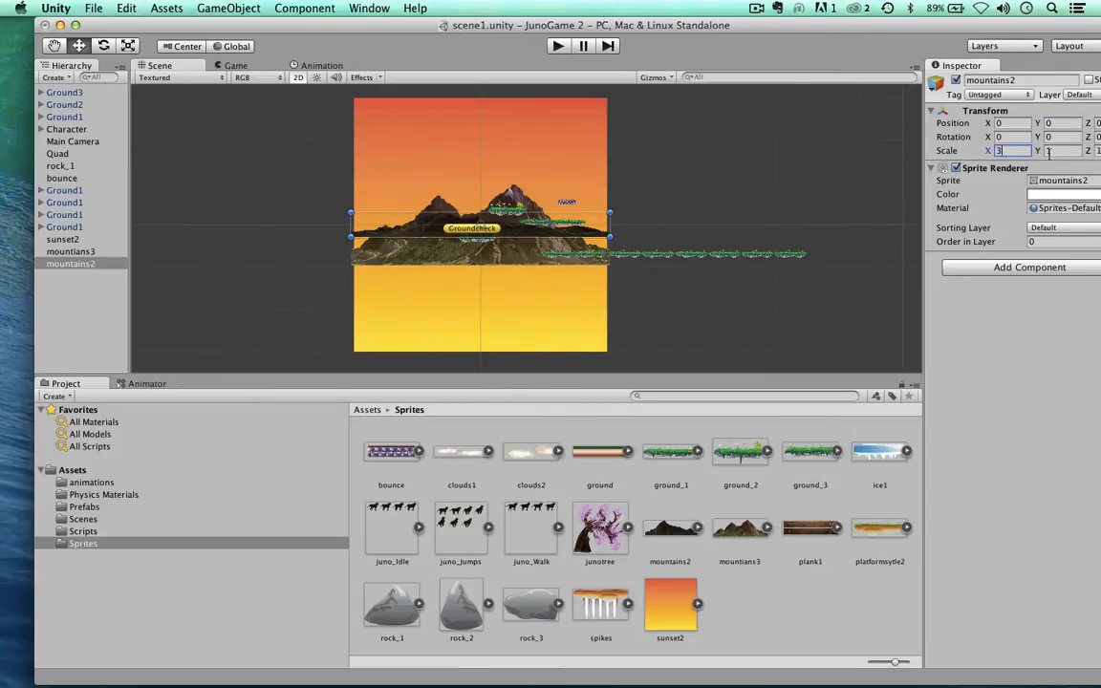
click(1048, 151)
text(3)
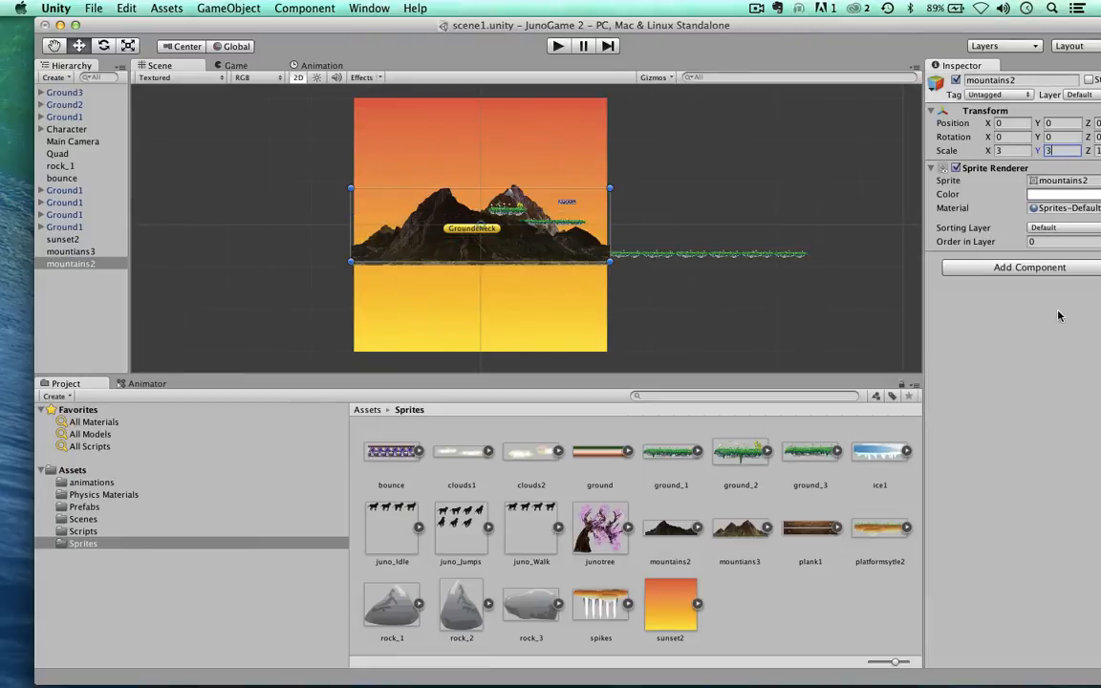
- Add the Tiling script to mountains2 as a component
click(1019, 269)
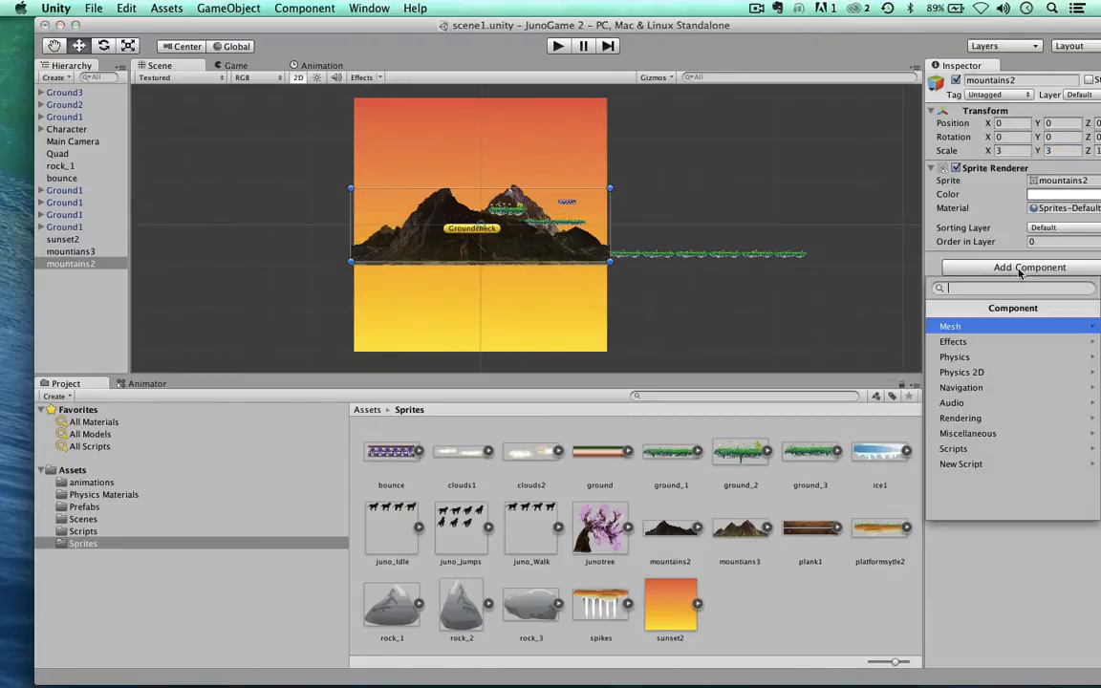
click(984, 439)
click(945, 371)
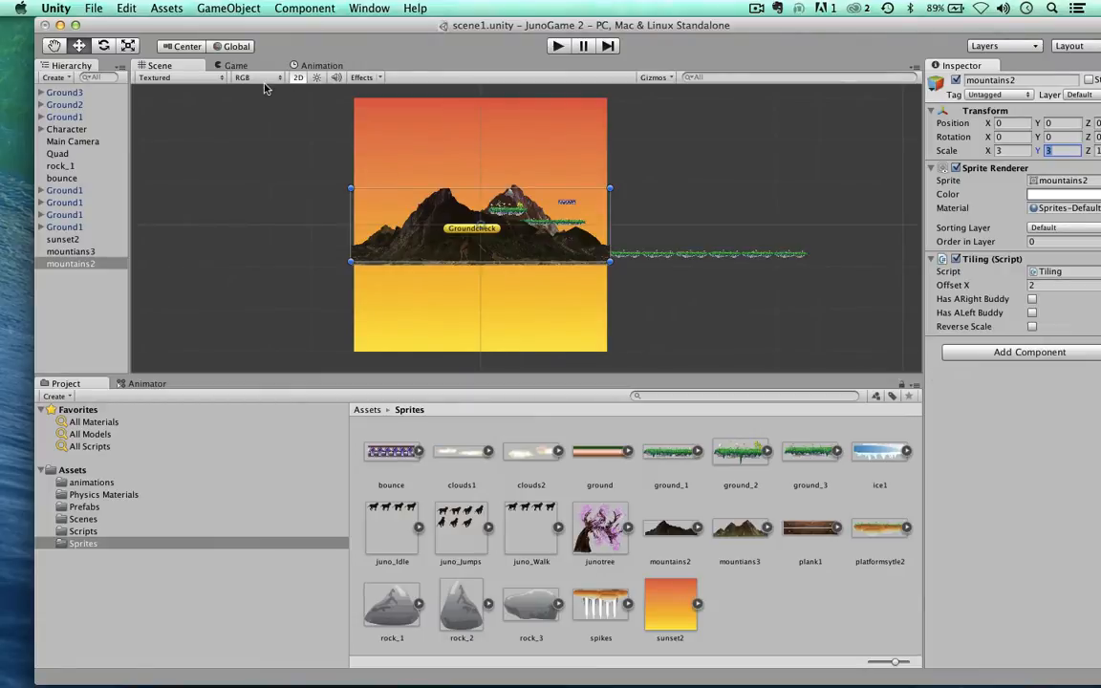
- Move mountains2 back in depth between mountians3 and the sunset in the 3D view, and test-run the game
click(296, 78)
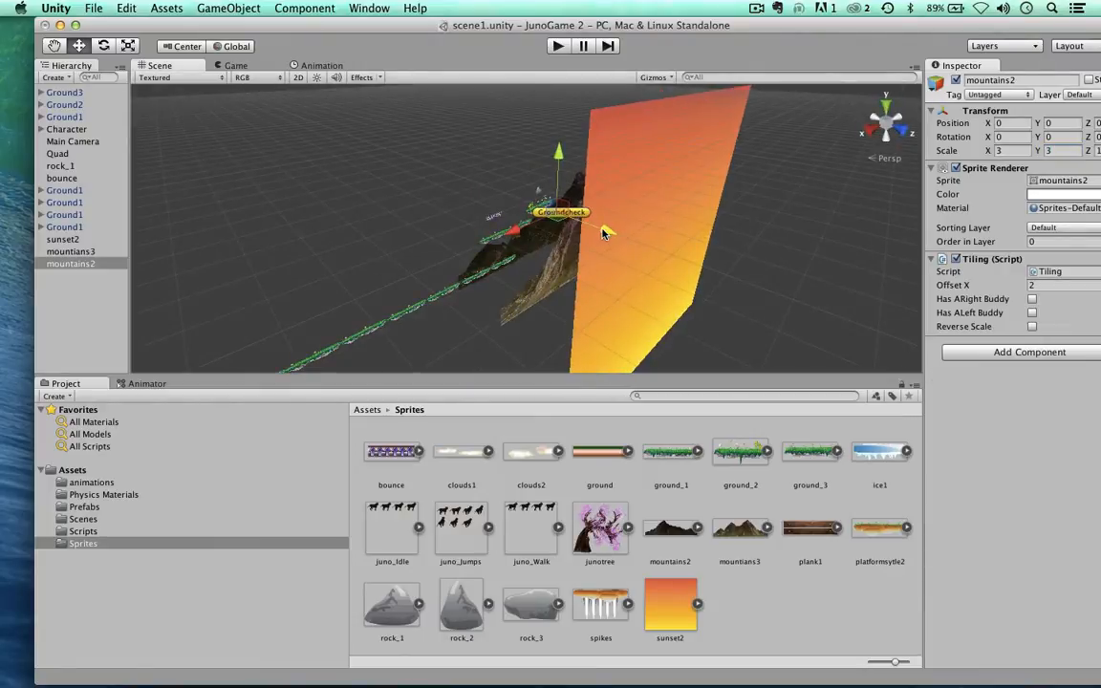
drag(603, 233, 667, 279)
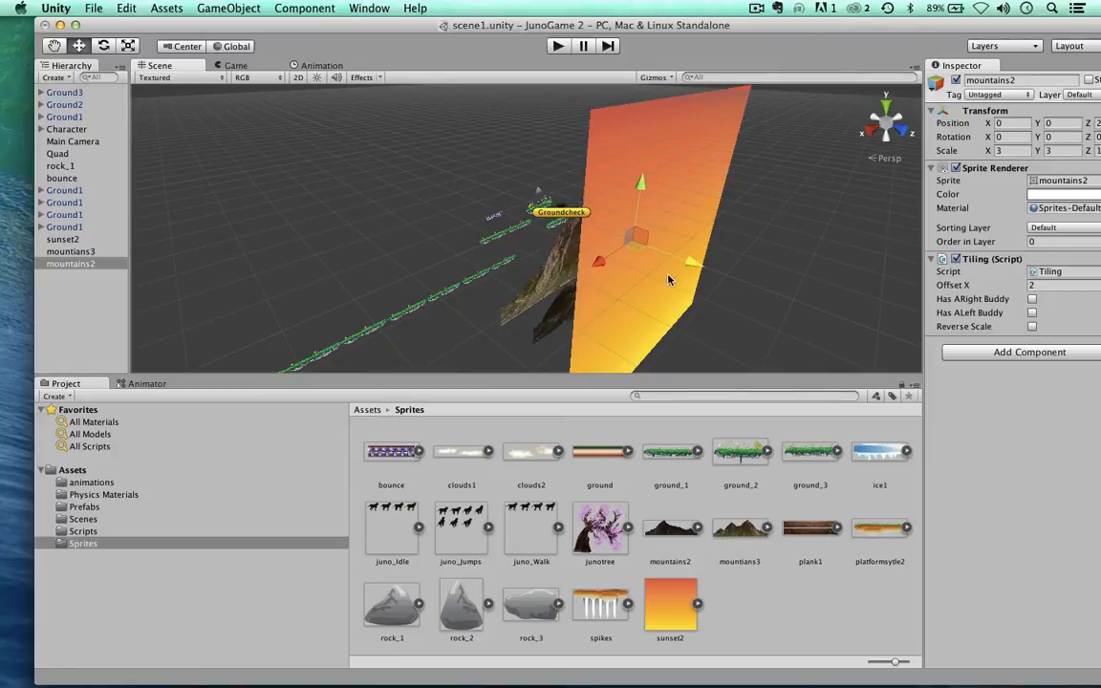
click(558, 46)
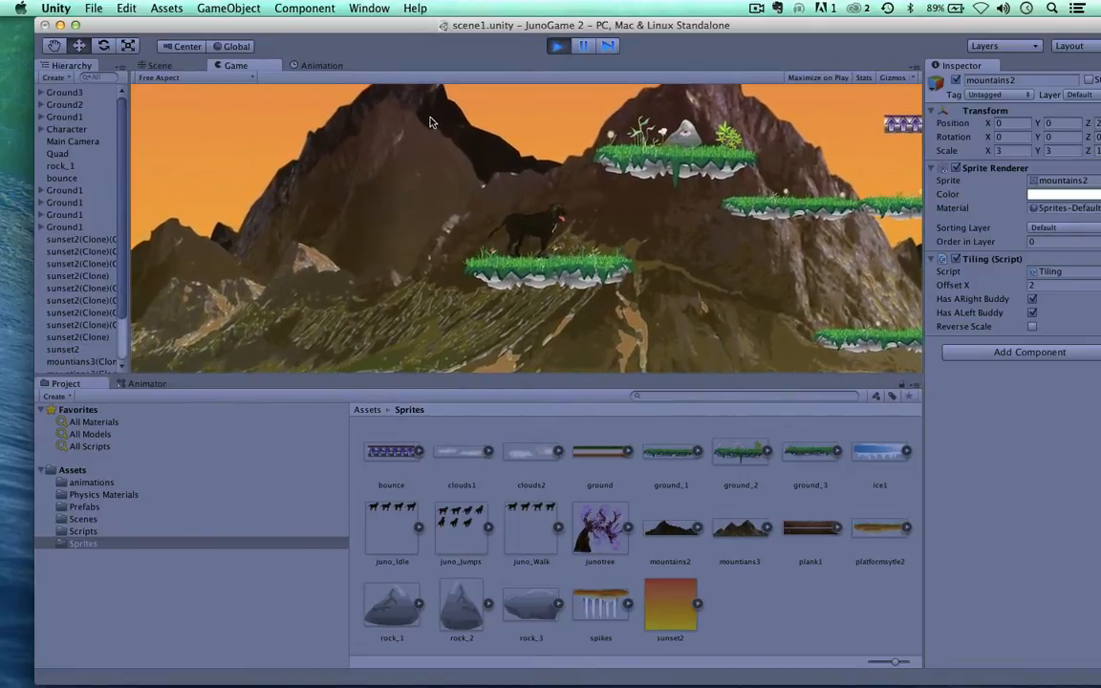
click(555, 47)
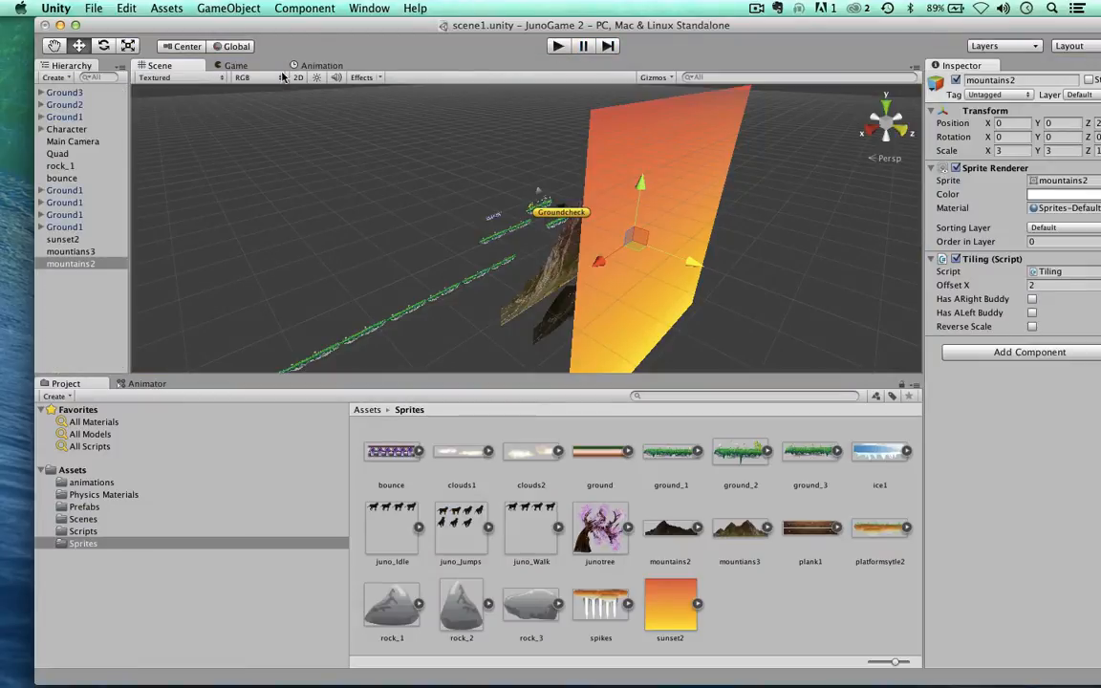
- Shift mountains2 to X -28.28 in the 2D view, and run the game to check how the mountain layers overlap
click(297, 78)
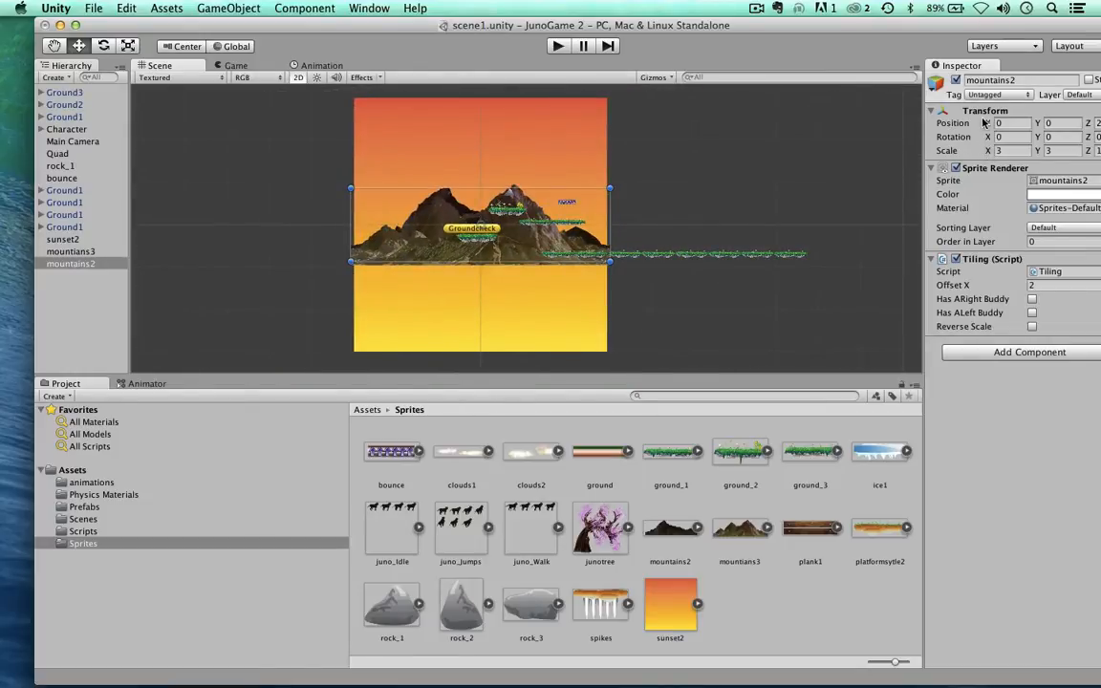
drag(991, 123, 299, 198)
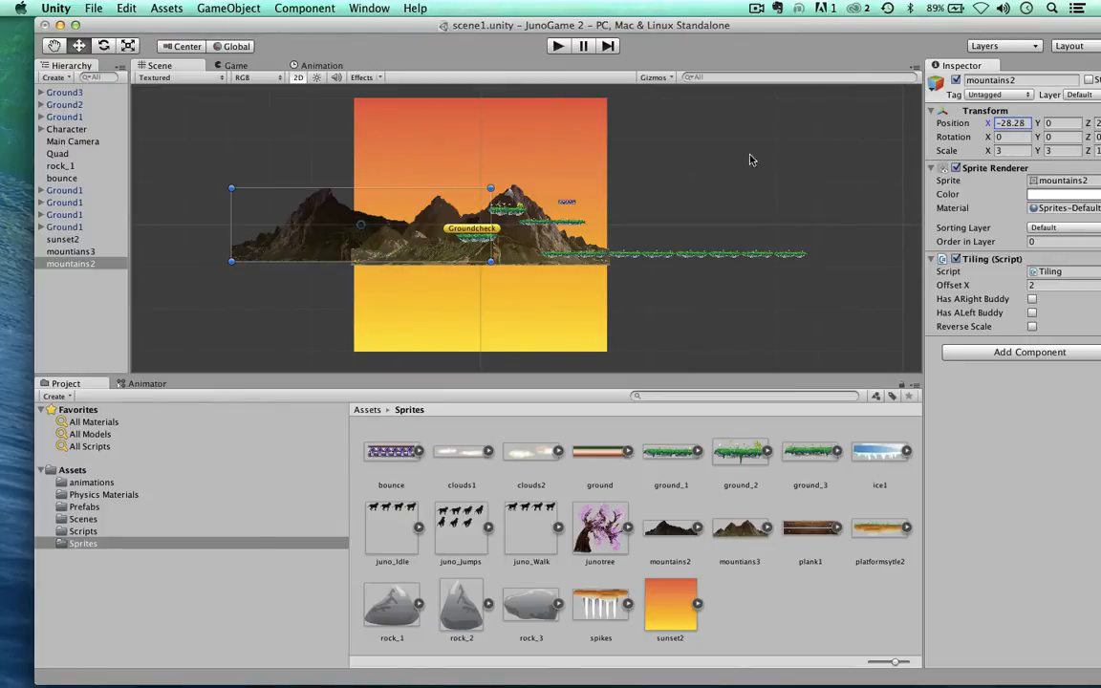
click(557, 47)
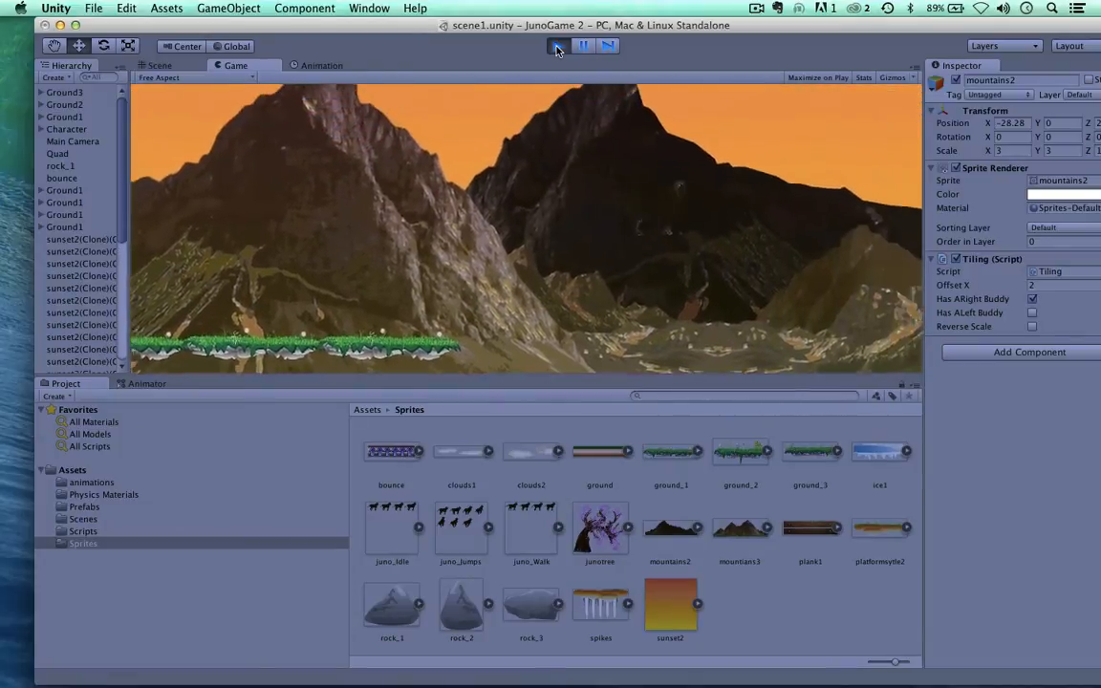
click(558, 47)
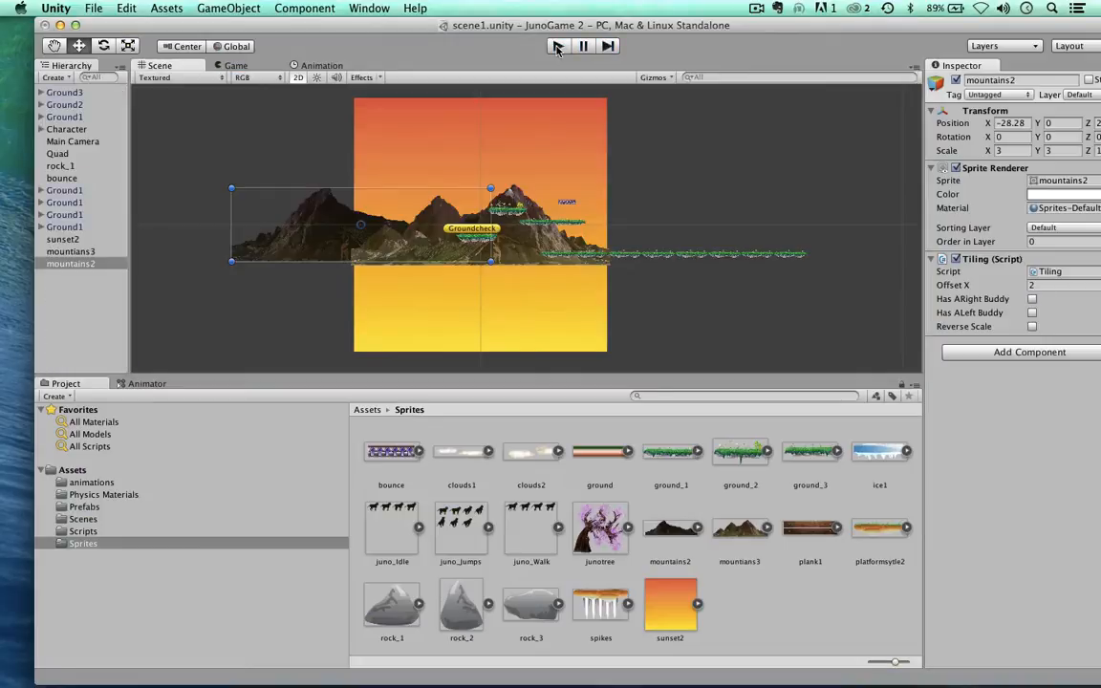
- Place the clouds1 and clouds2 sprites in the sky above the mountains, clouds2 at about X 13.1, Y 16.65
click(461, 453)
drag(449, 456, 391, 177)
drag(516, 450, 535, 153)
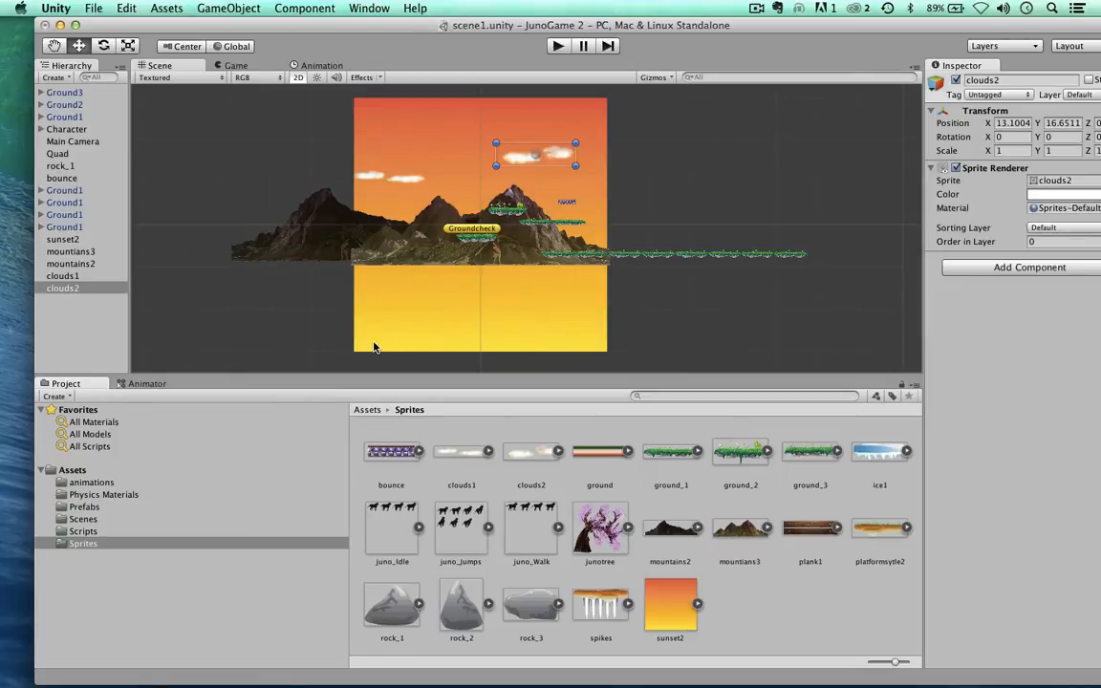
- Raise the sunset2 backdrop to a Y position of 13.63
click(373, 348)
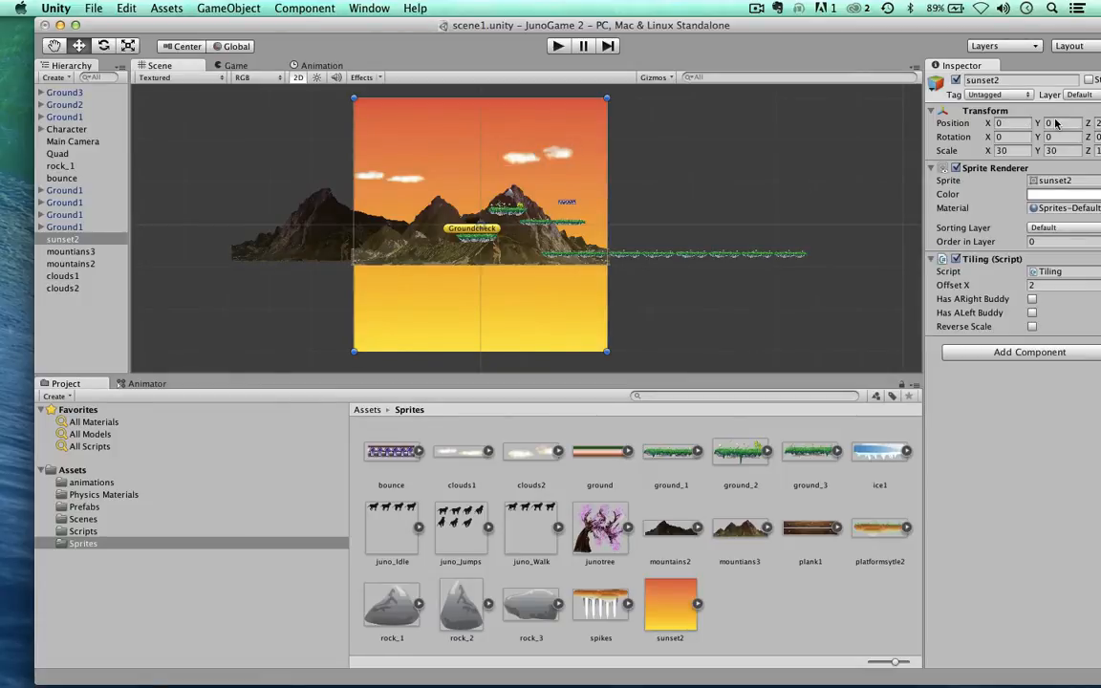
drag(1039, 129, 1097, 168)
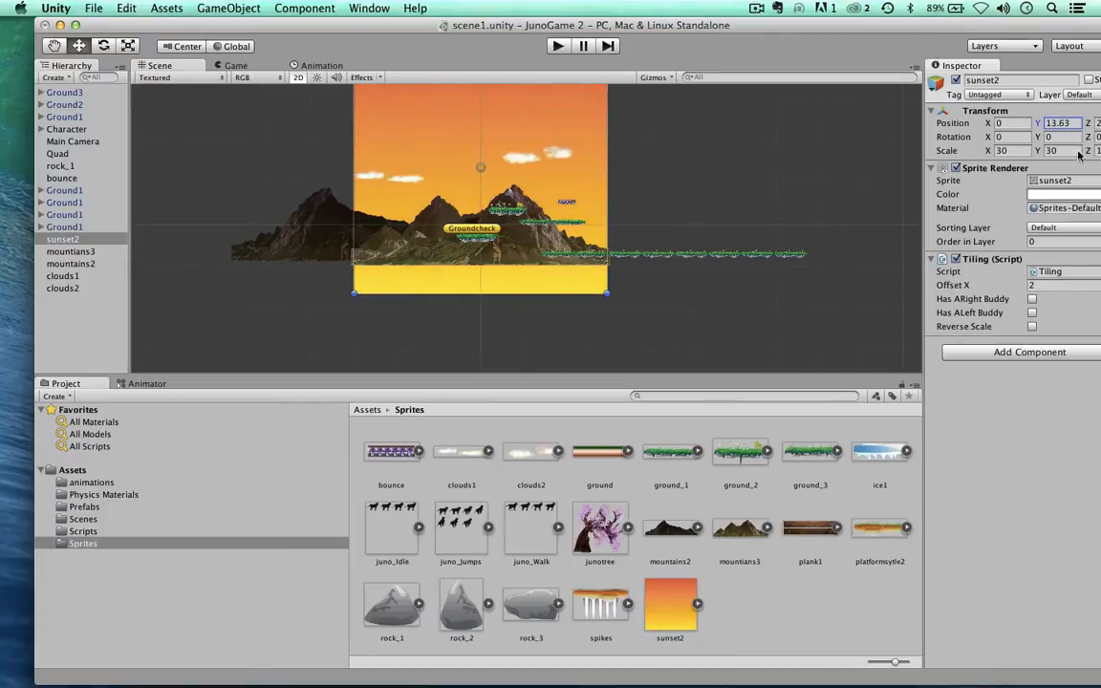
- Move the Quad destroyer trigger beneath the backdrop to about X 7.2, Y -20.8
scroll(510, 253, down, 5)
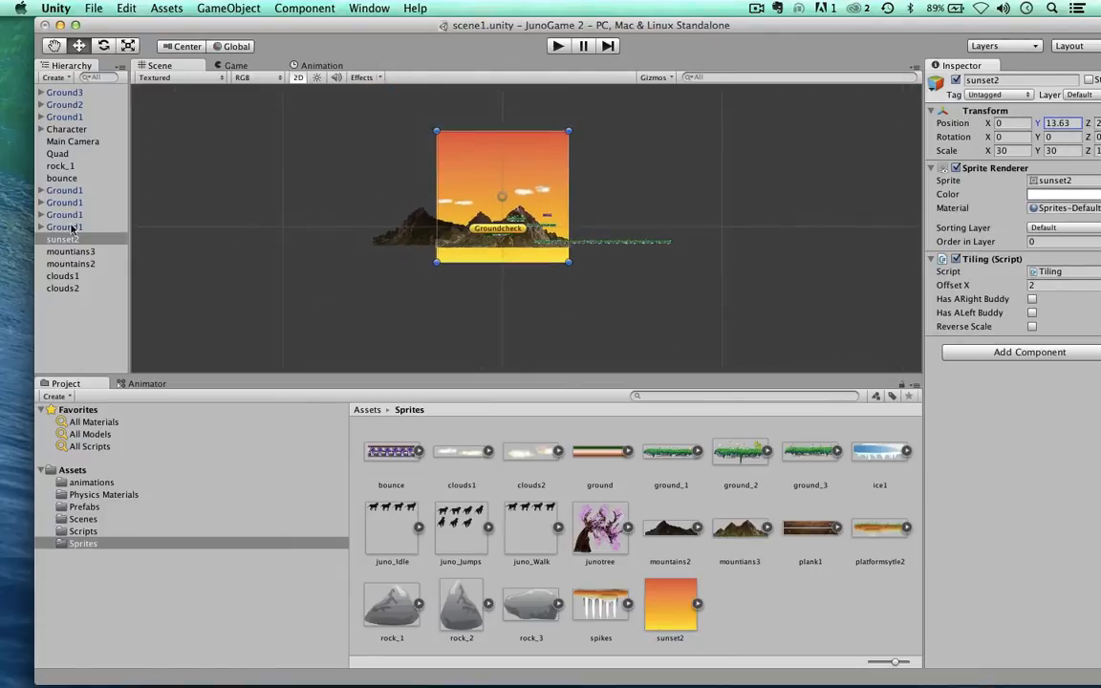
click(53, 154)
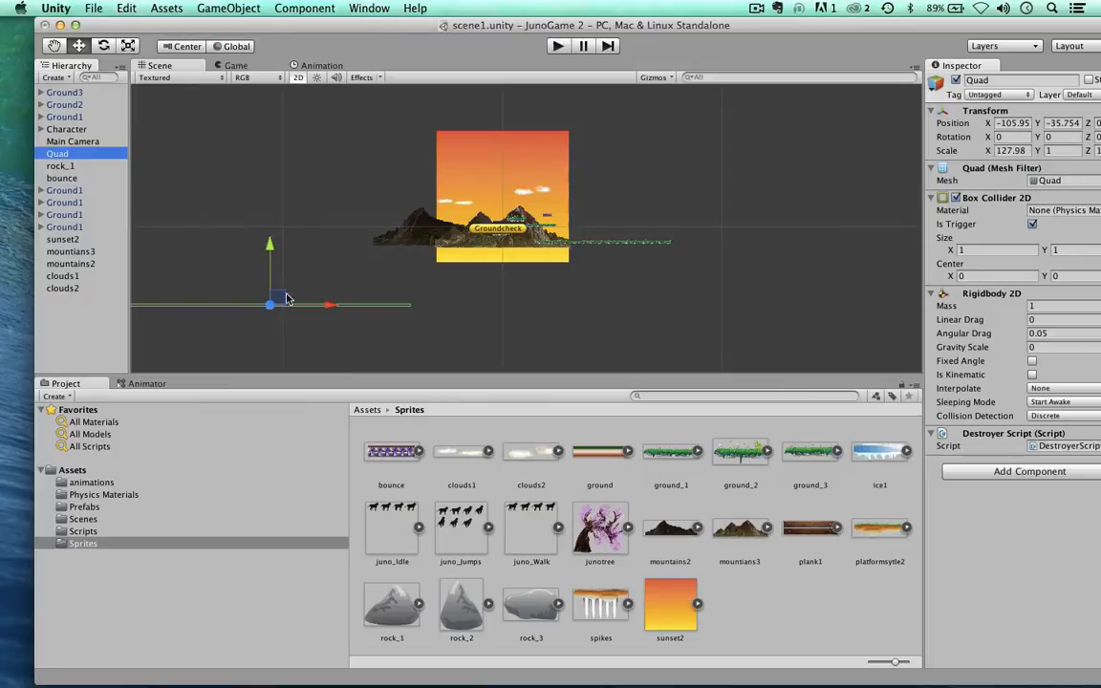
drag(331, 306, 584, 302)
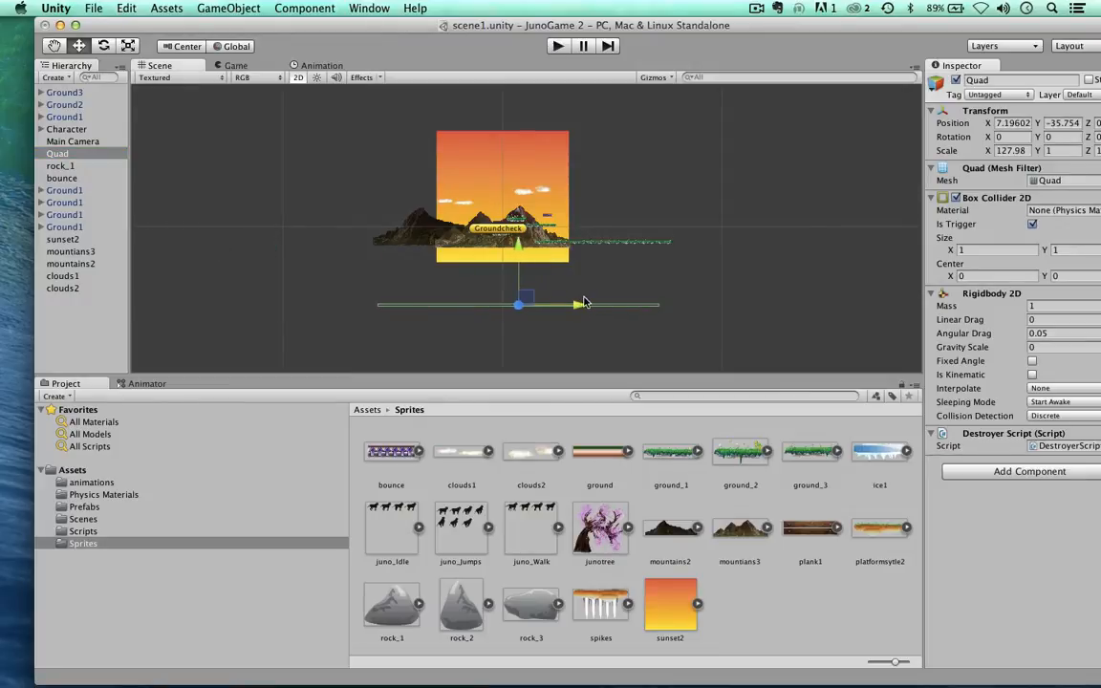
drag(519, 247, 513, 216)
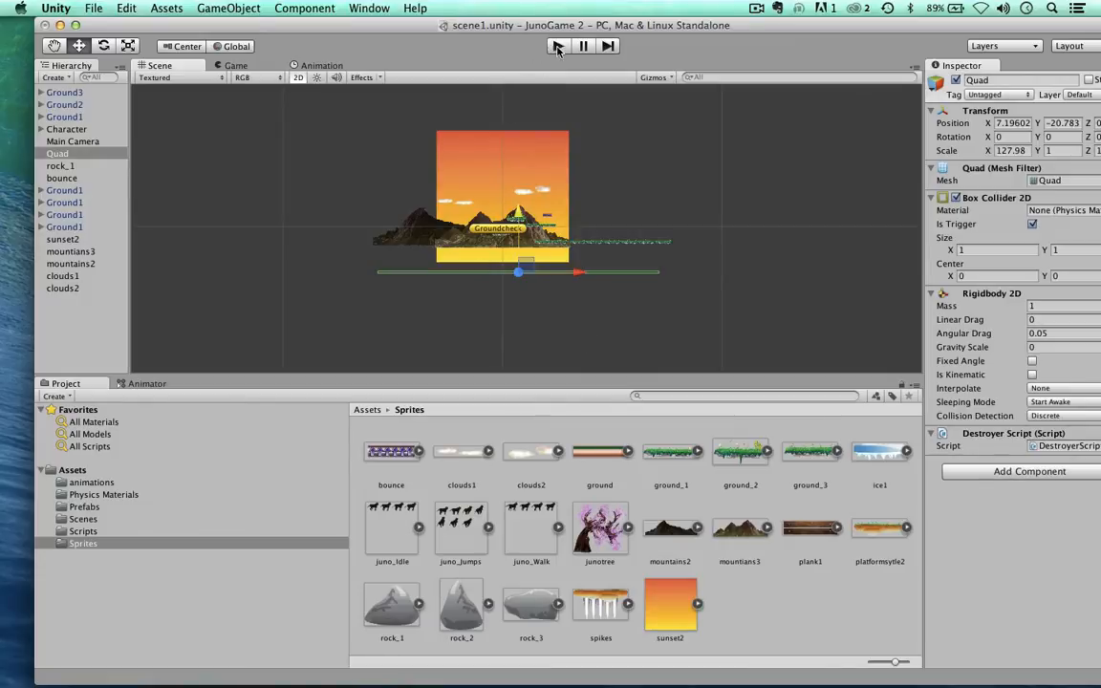
- Attach the Tiling script from the Scripts folder to the clouds1 and clouds2 sprites
scroll(519, 198, up, 5)
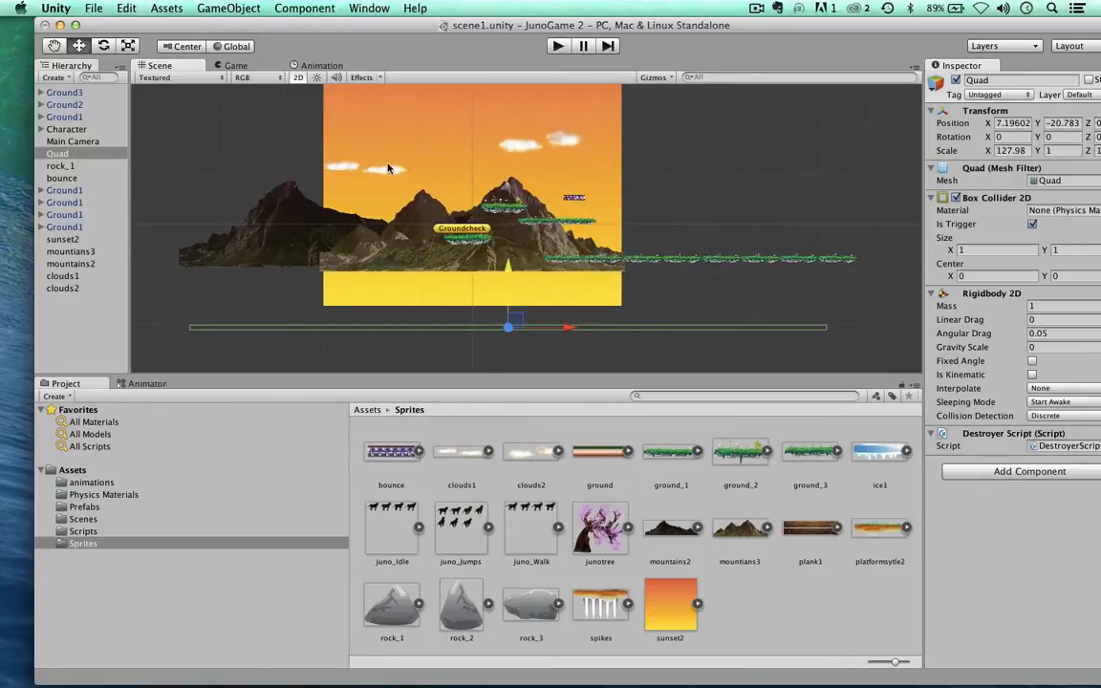
click(387, 169)
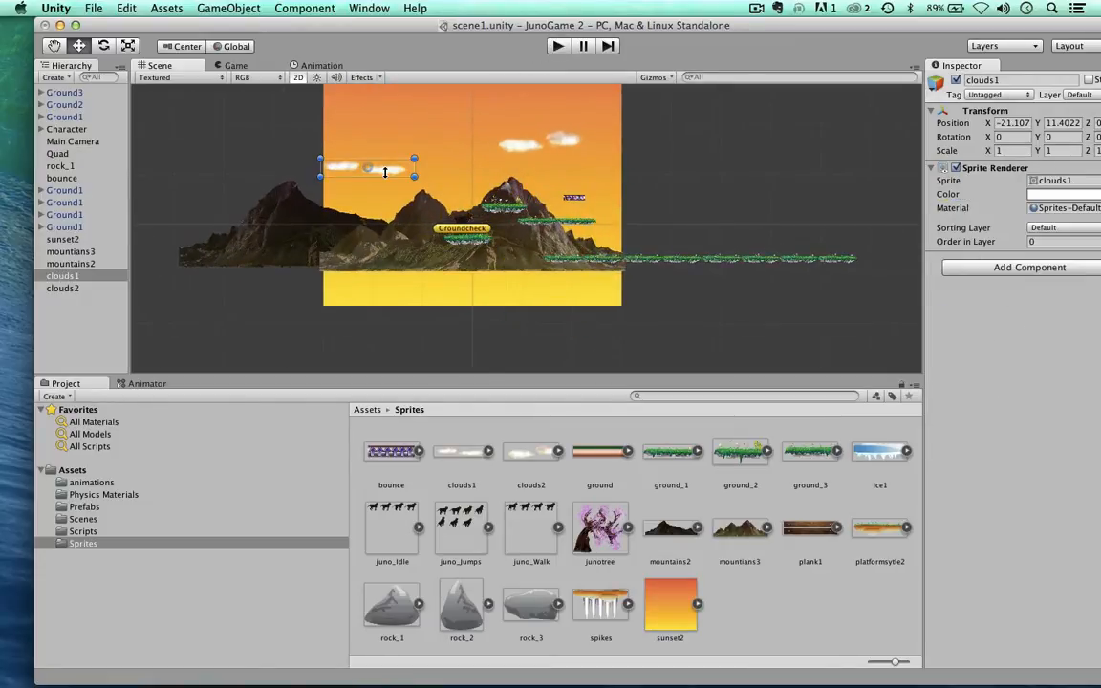
click(78, 518)
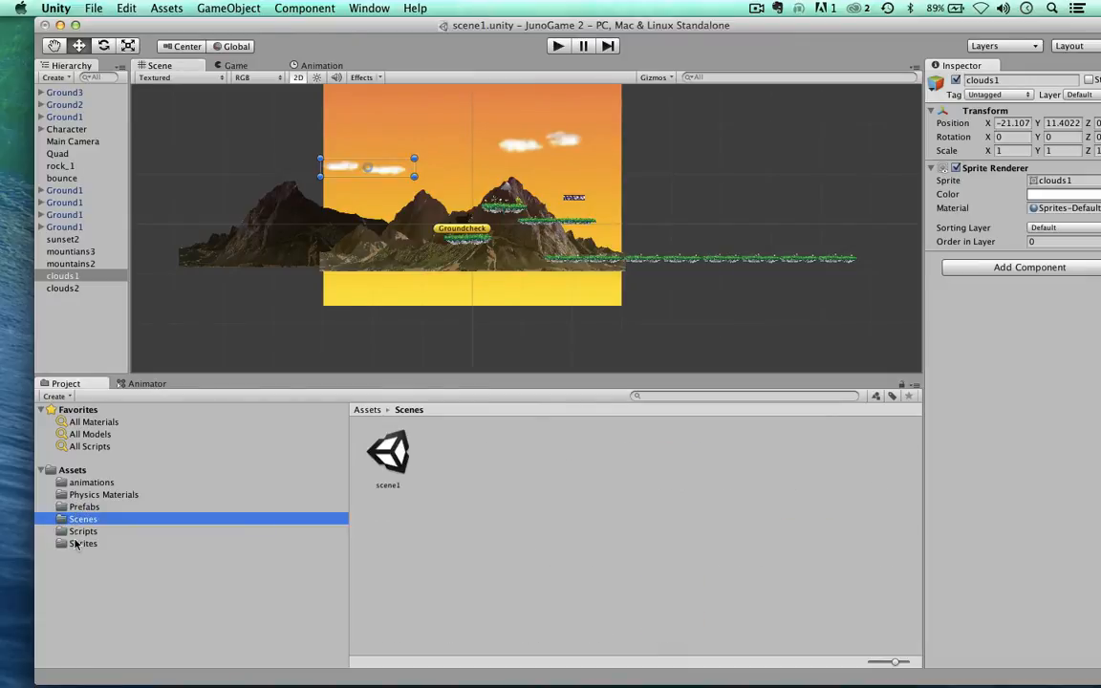
click(75, 543)
click(77, 531)
click(594, 464)
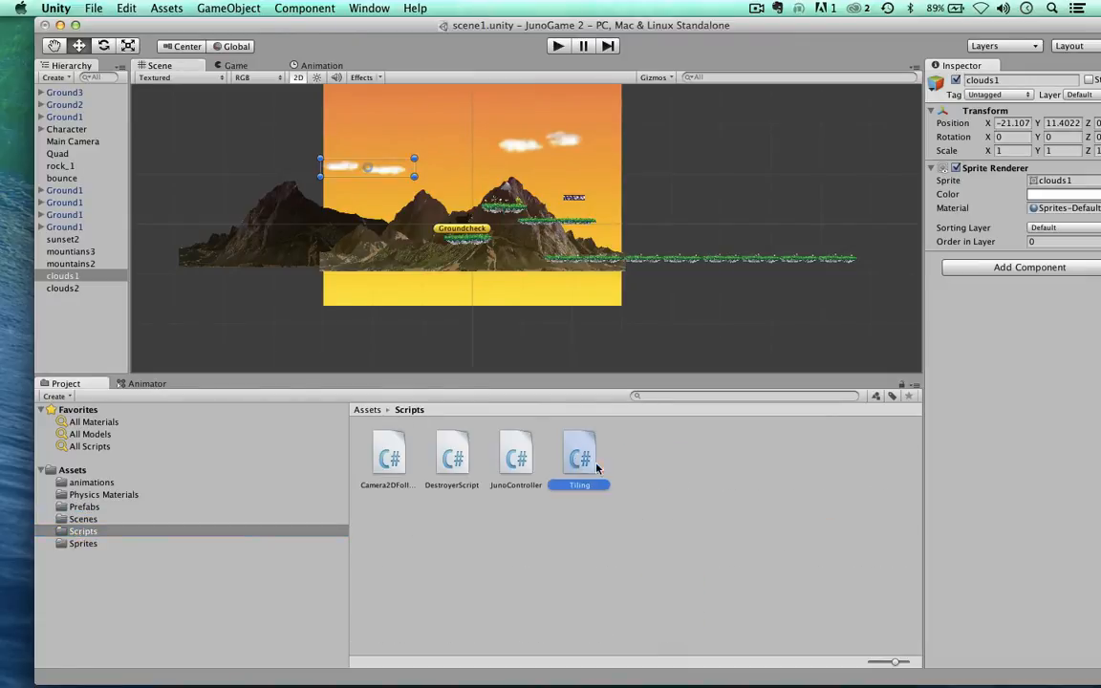
drag(596, 466, 993, 306)
click(527, 144)
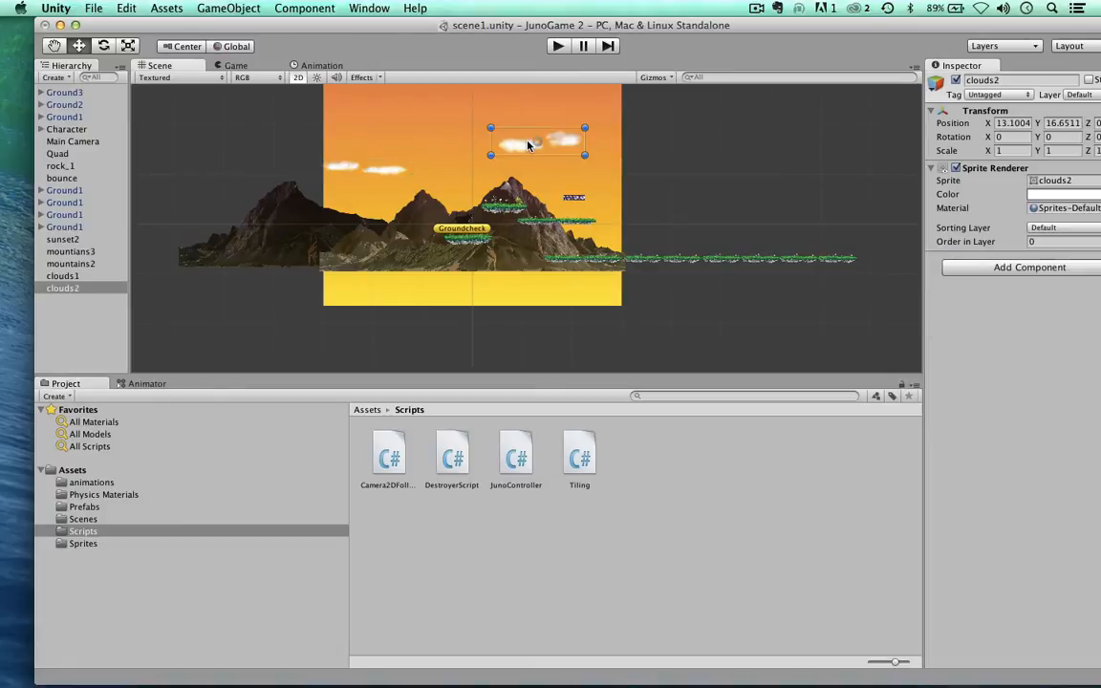
drag(587, 454, 955, 306)
- Run the game and move and jump the character through the level to check the background tiling, ending play mode when done
click(558, 46)
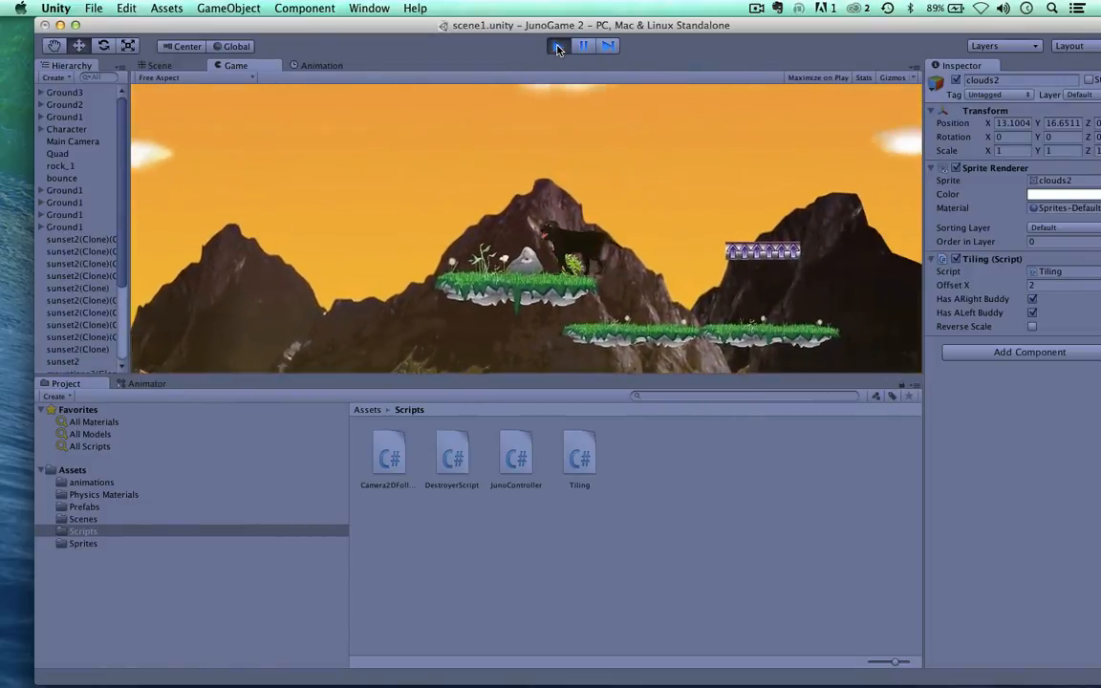
key(Right)
key(space)
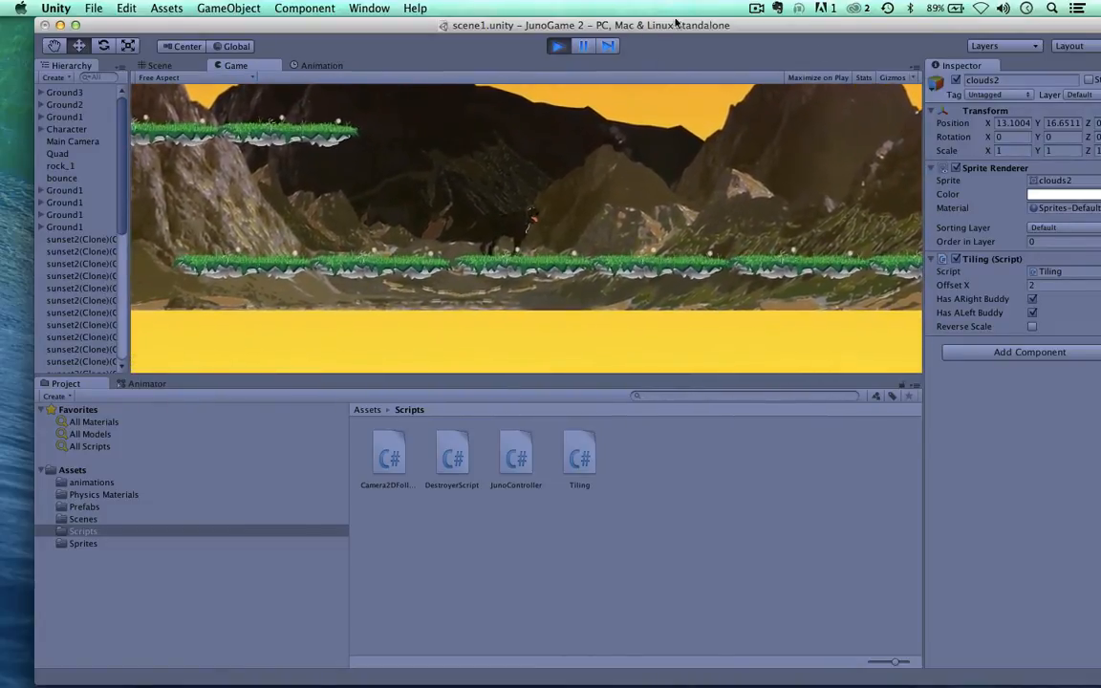
click(558, 44)
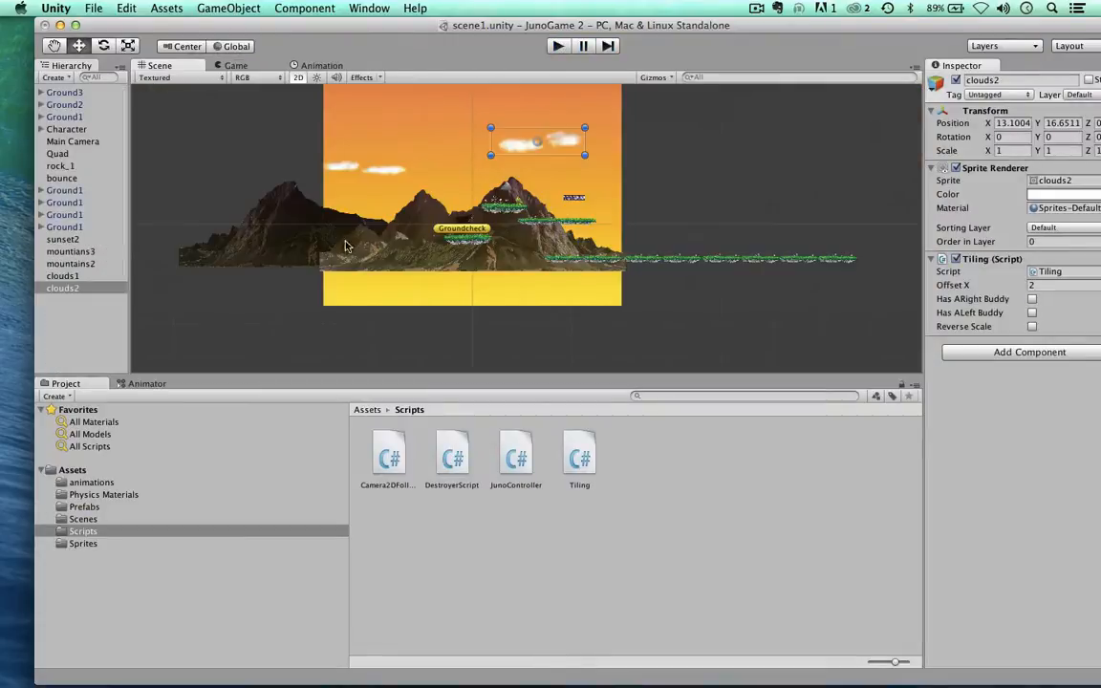
scroll(346, 245, up, 5)
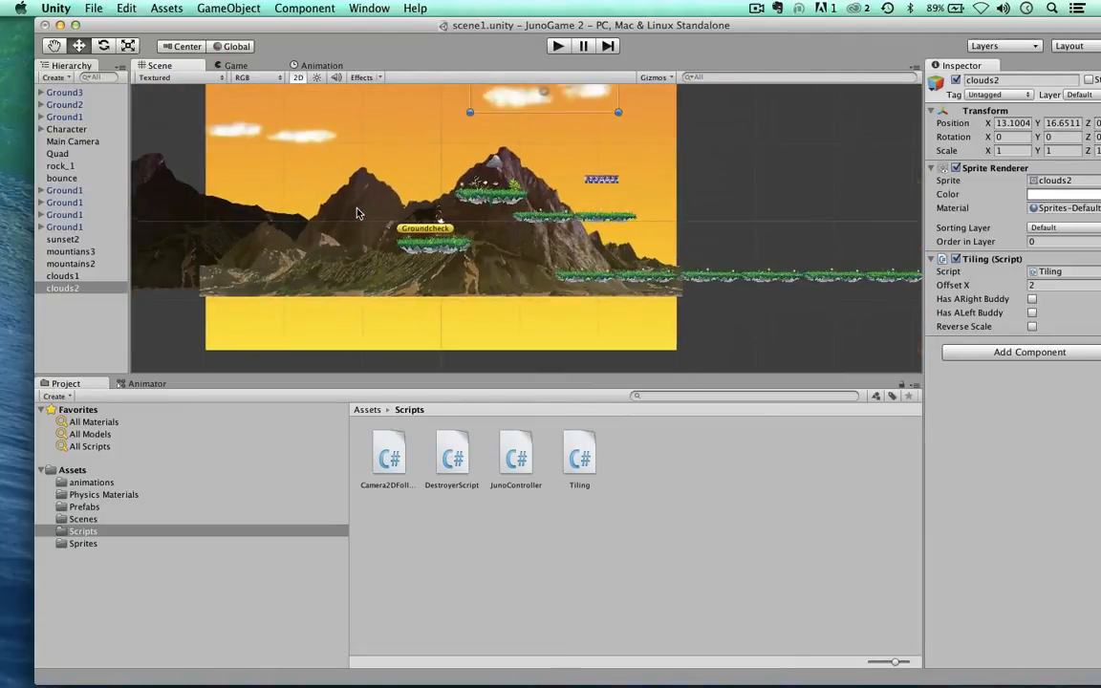
scroll(358, 213, down, 3)
scroll(359, 213, up, 2)
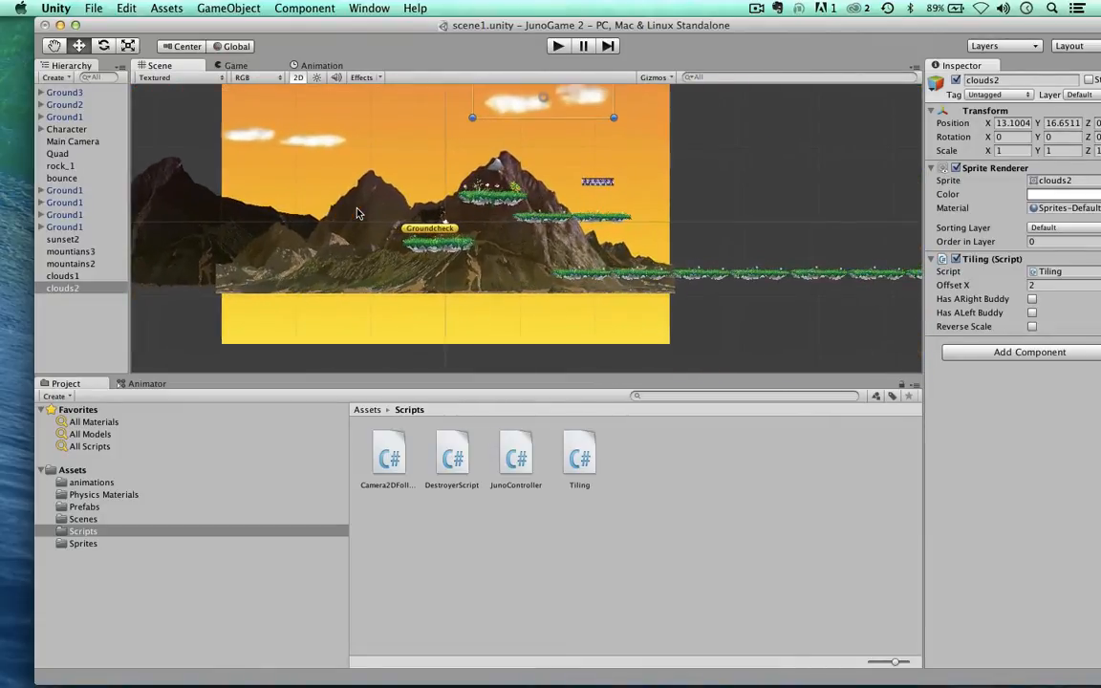
scroll(358, 213, down, 2)
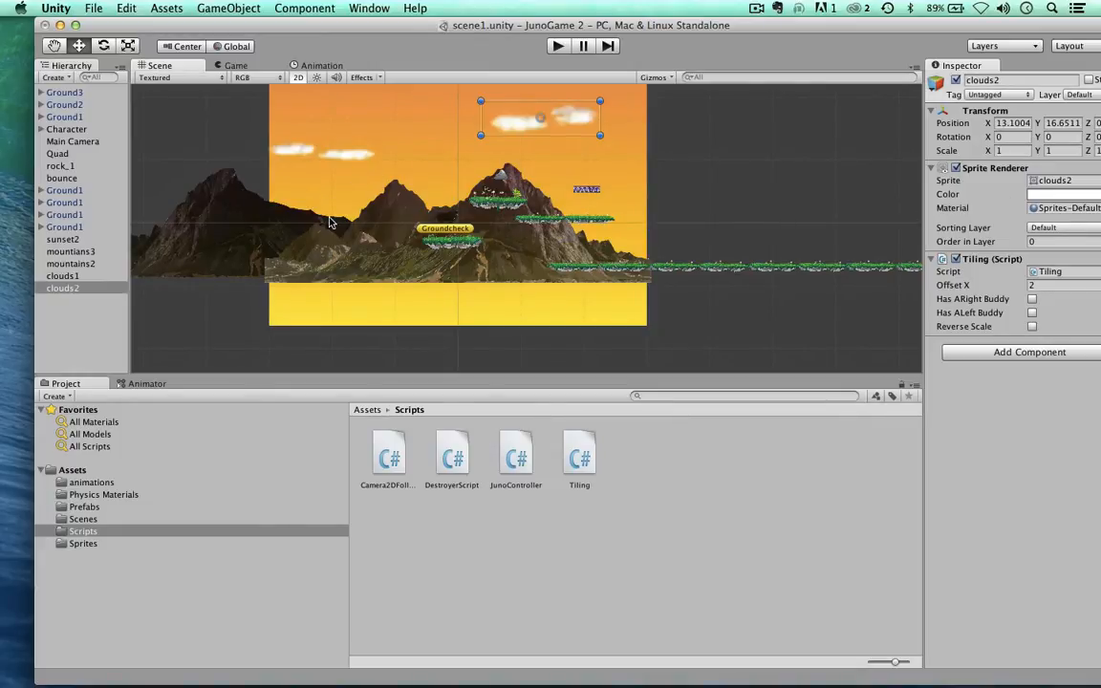
scroll(328, 221, down, 2)
click(326, 133)
scroll(326, 133, down, 2)
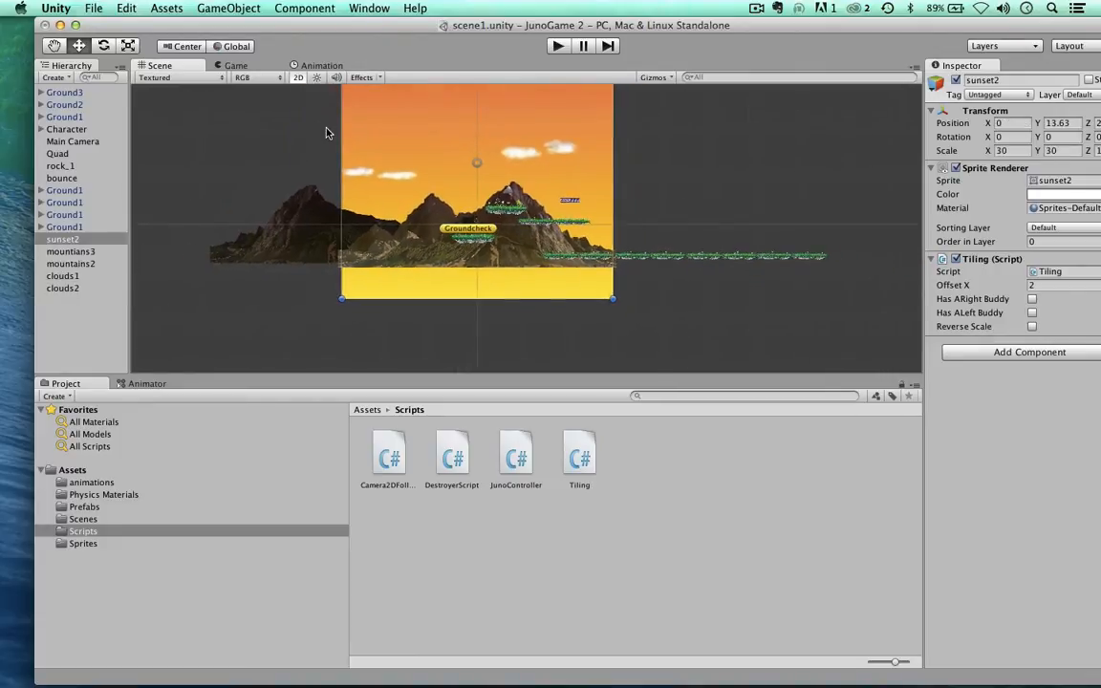
scroll(361, 290, up, 5)
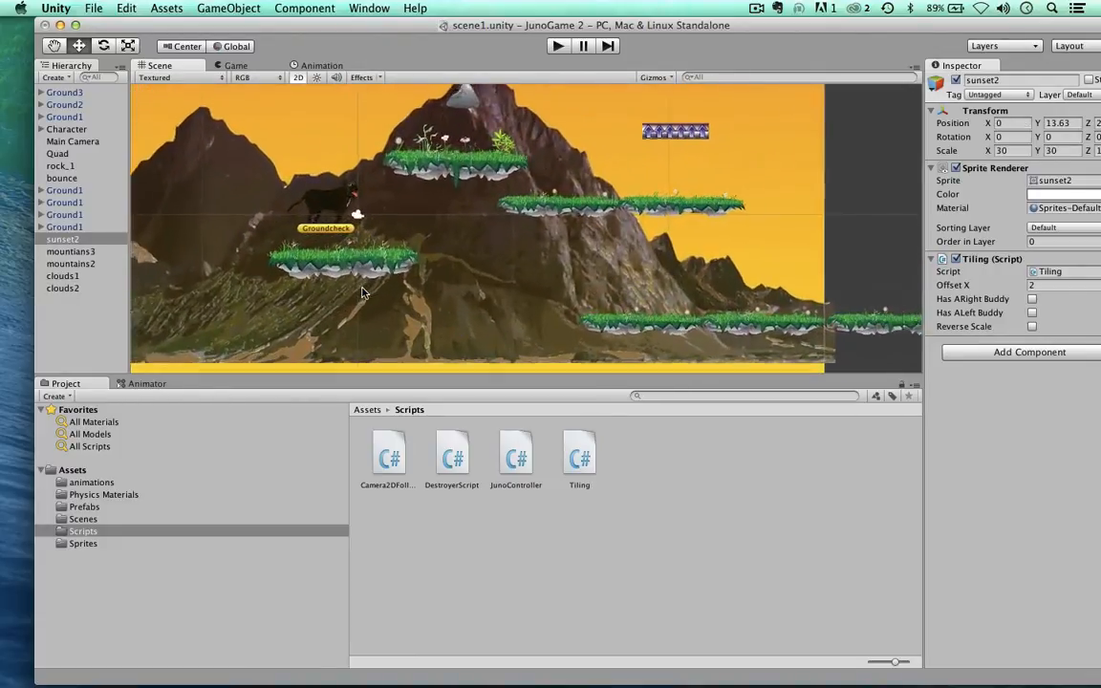
scroll(361, 290, down, 4)
scroll(361, 289, up, 2)
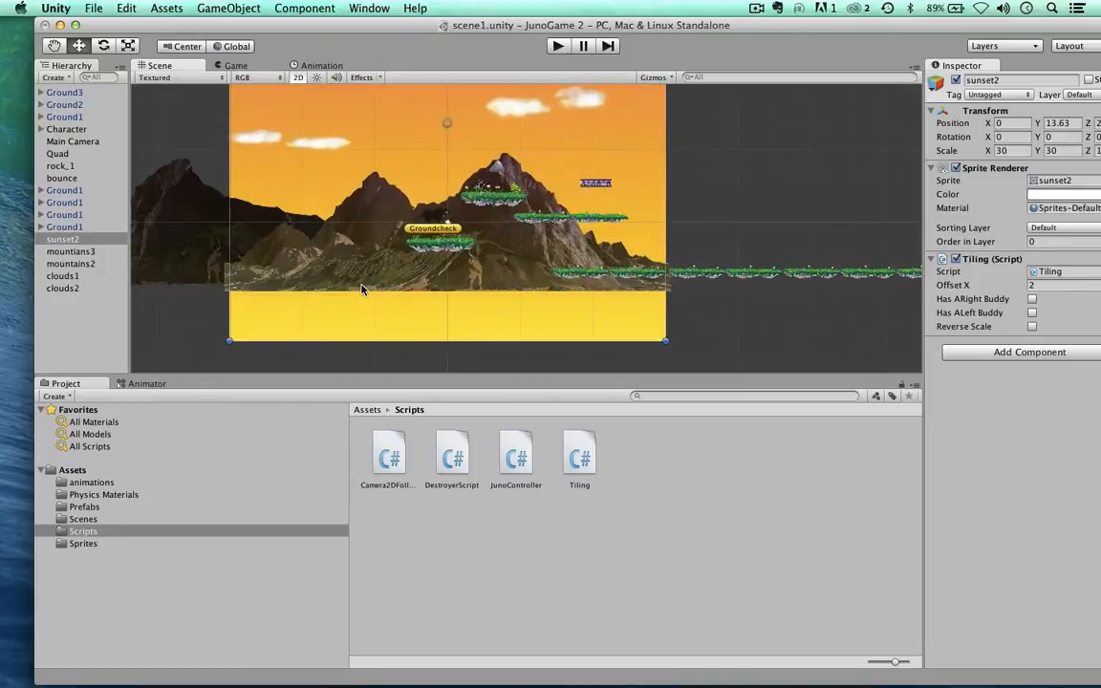
scroll(361, 290, down, 2)
scroll(362, 289, up, 2)
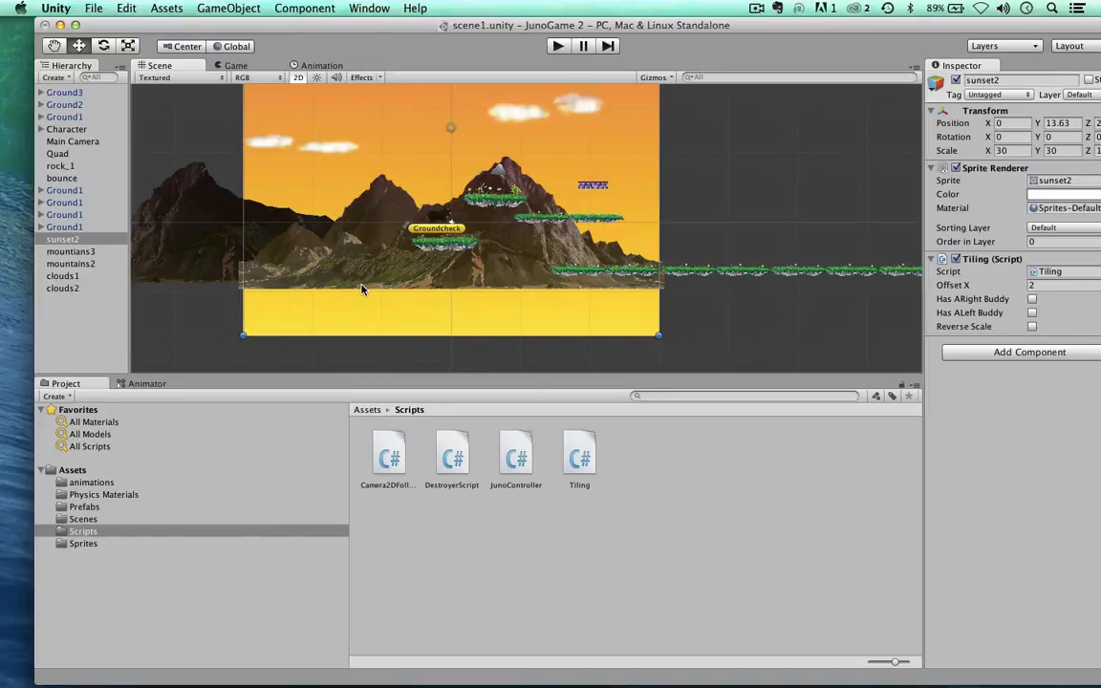
scroll(361, 289, down, 4)
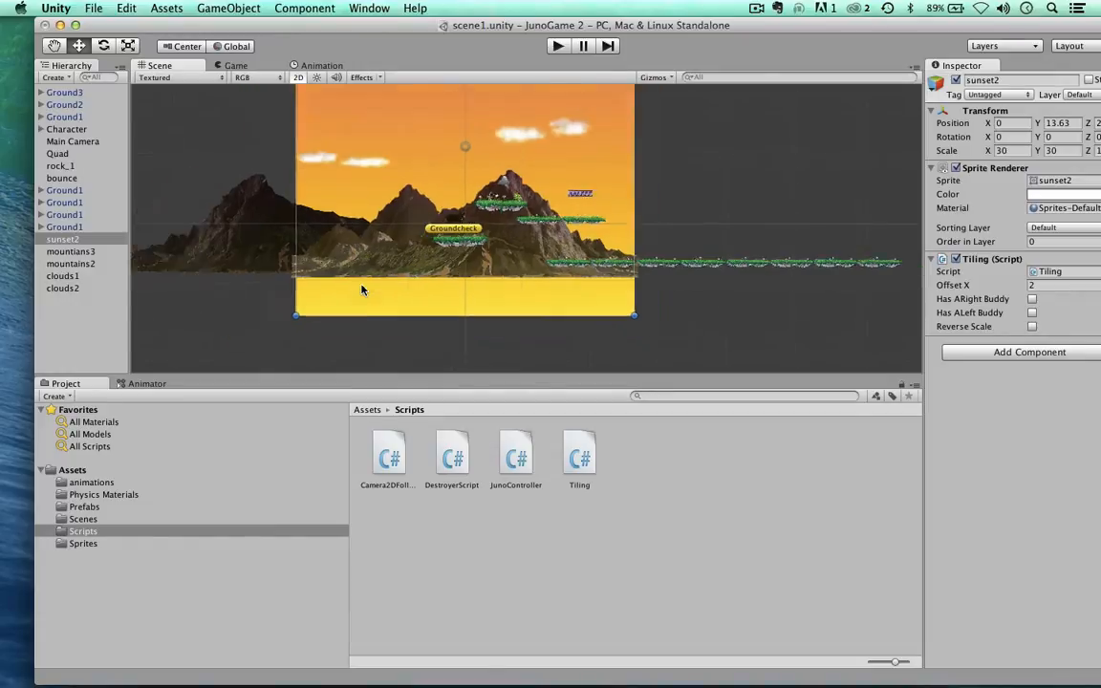
scroll(362, 290, up, 1)
scroll(361, 290, up, 1)
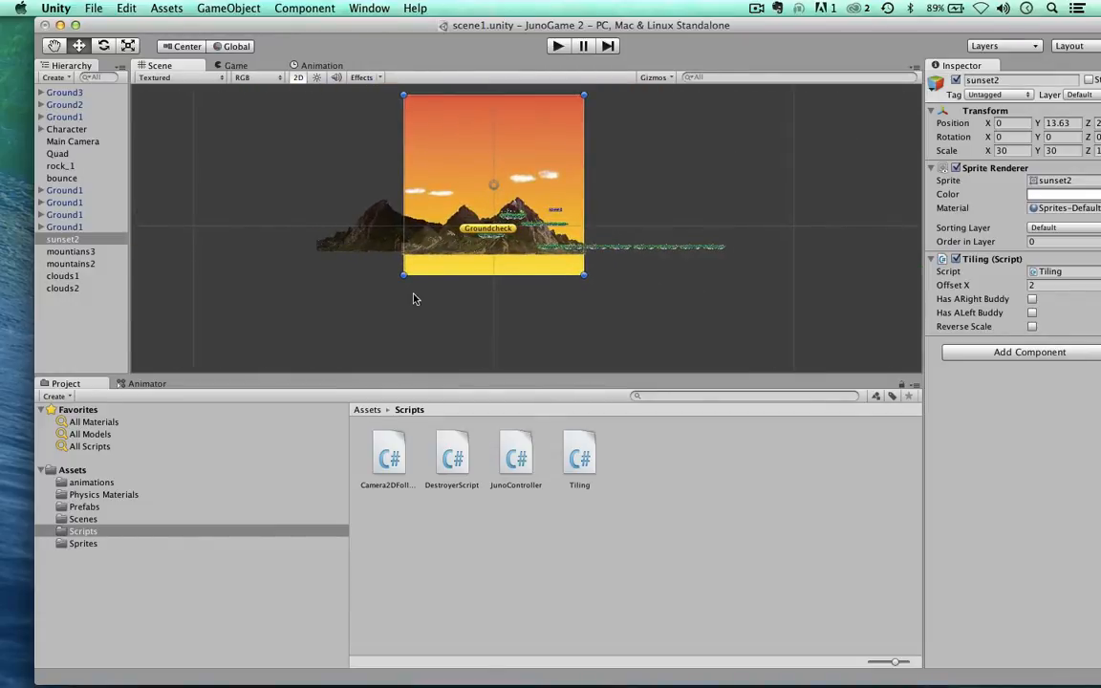
scroll(413, 297, up, 3)
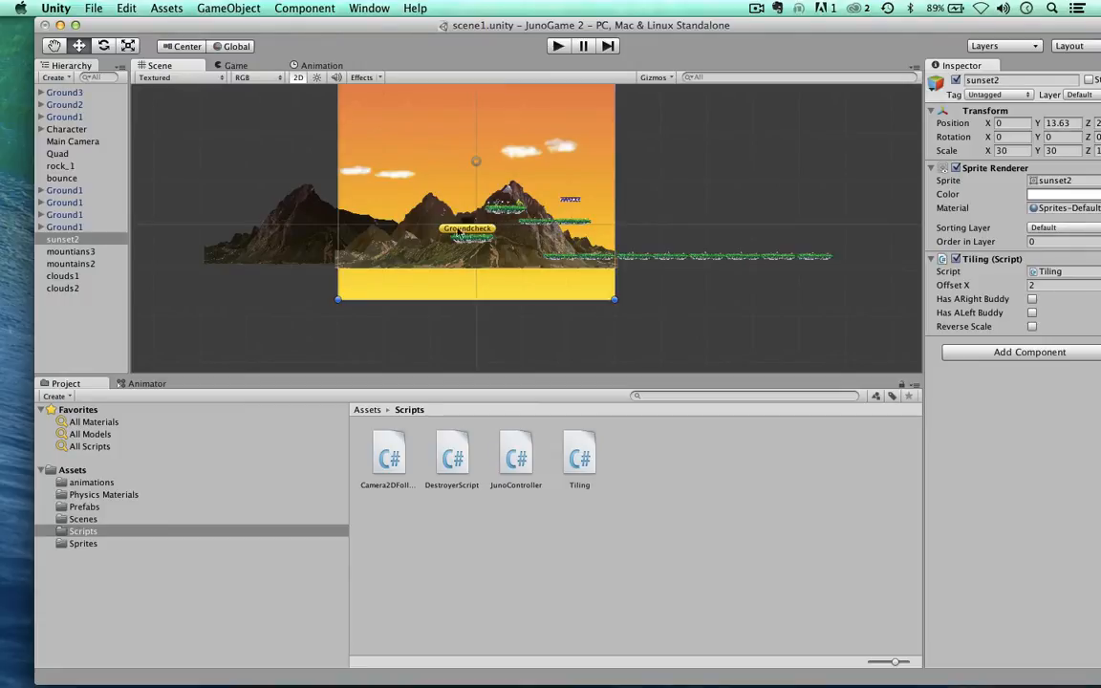
scroll(420, 201, up, 5)
scroll(435, 206, down, 2)
scroll(434, 206, down, 3)
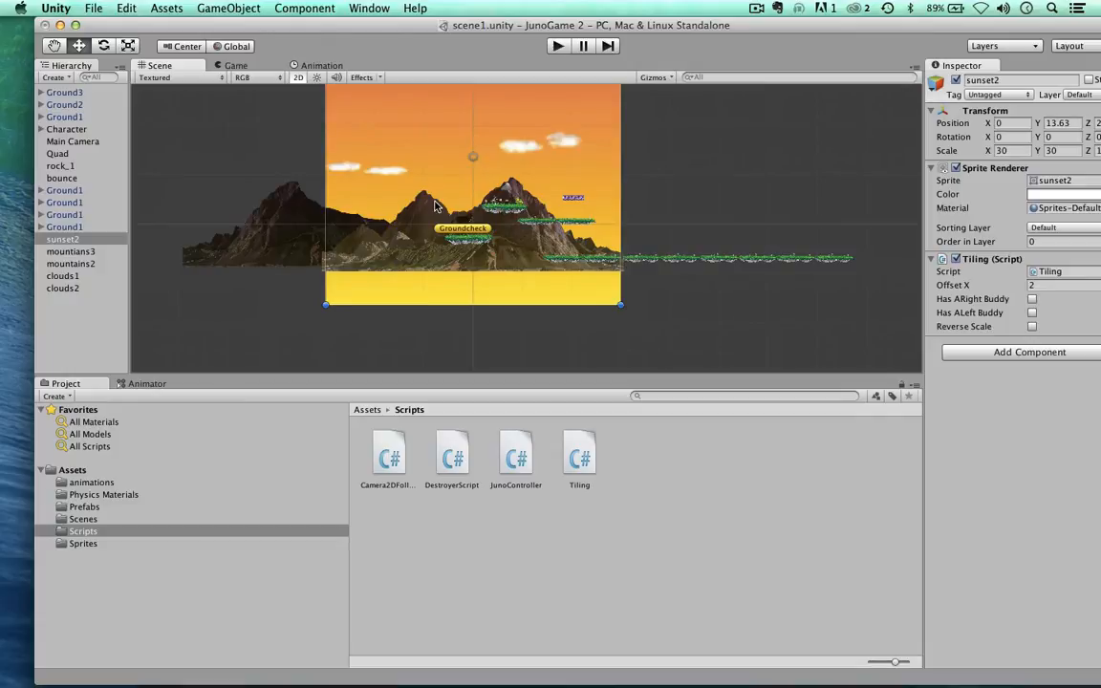
scroll(435, 205, up, 2)
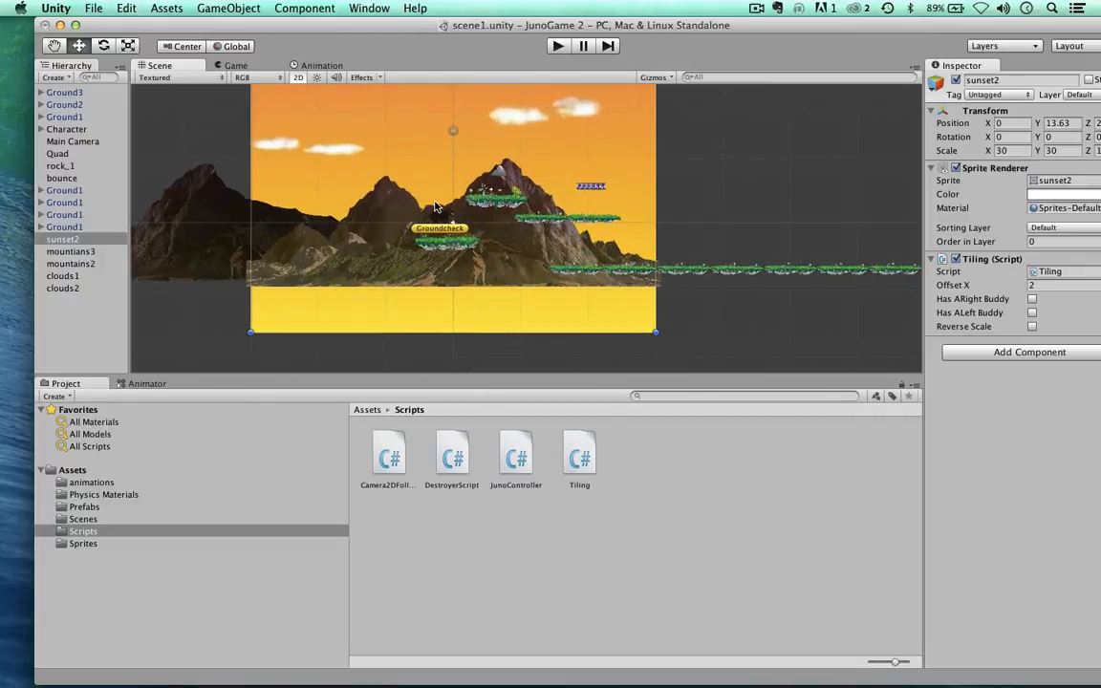